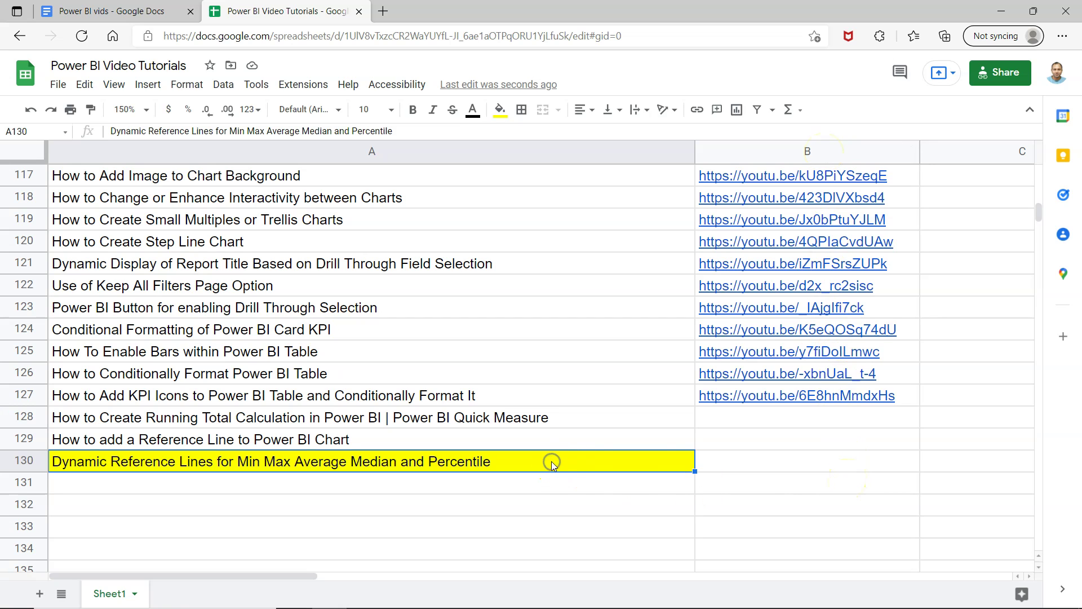
Step: Switch from Google Sheets to the Power BI Desktop monthly sales dashboard
key("alt+Tab")
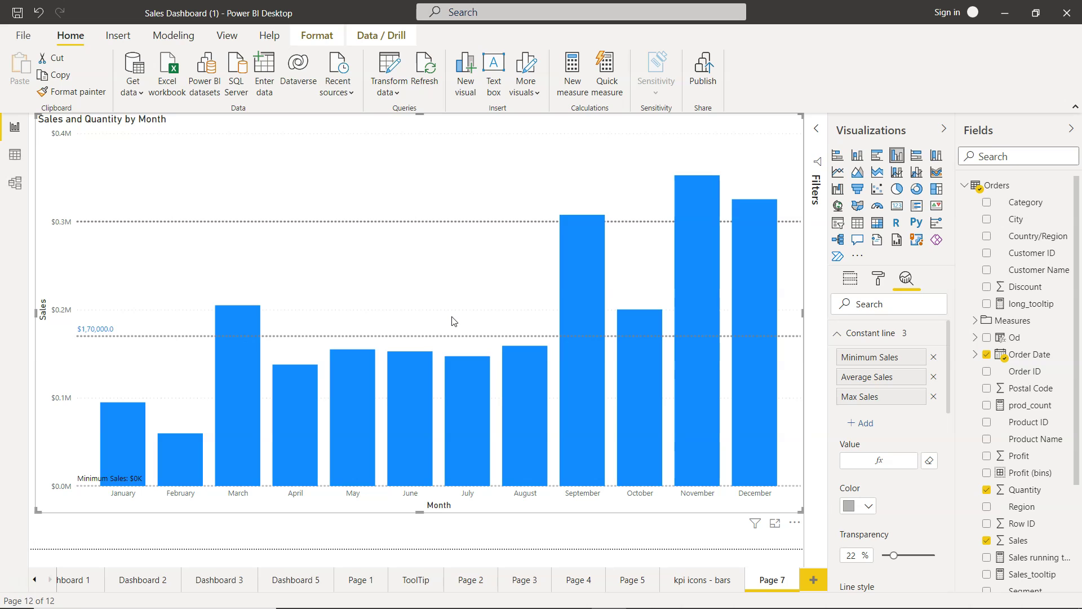
Step: Remove the Minimum, Average and Max Sales constant lines, then show the chart's assigned fields
mouse_move(634, 411)
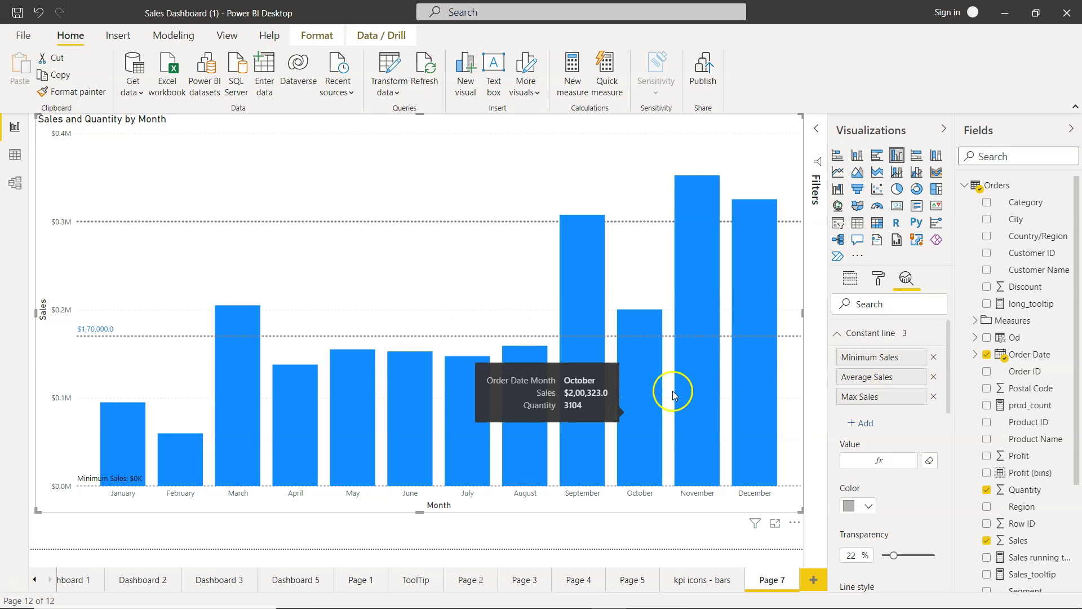
left_click(934, 359)
left_click(934, 358)
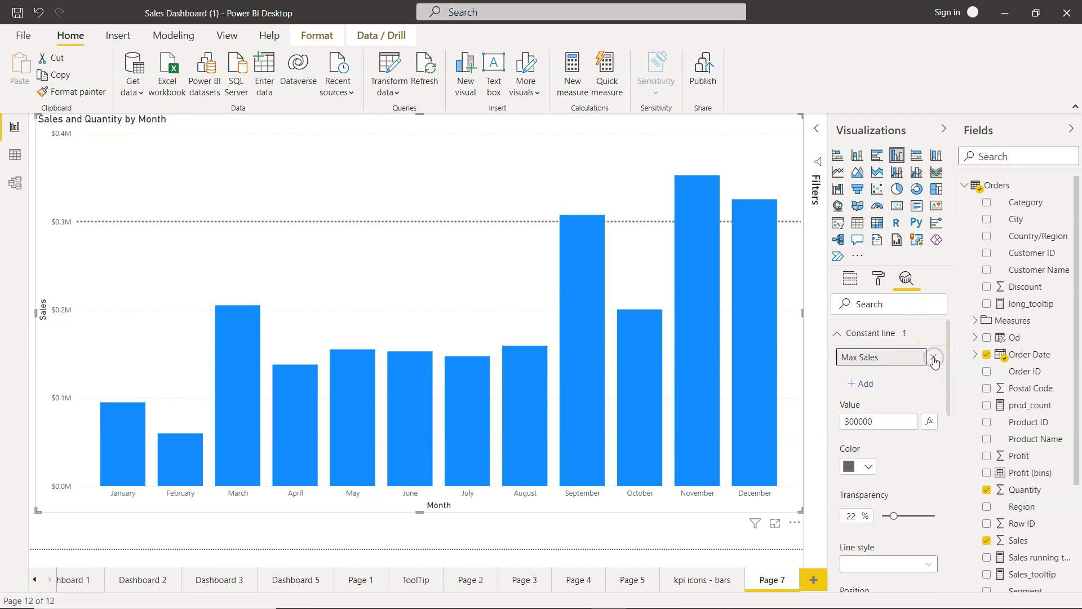
left_click(934, 358)
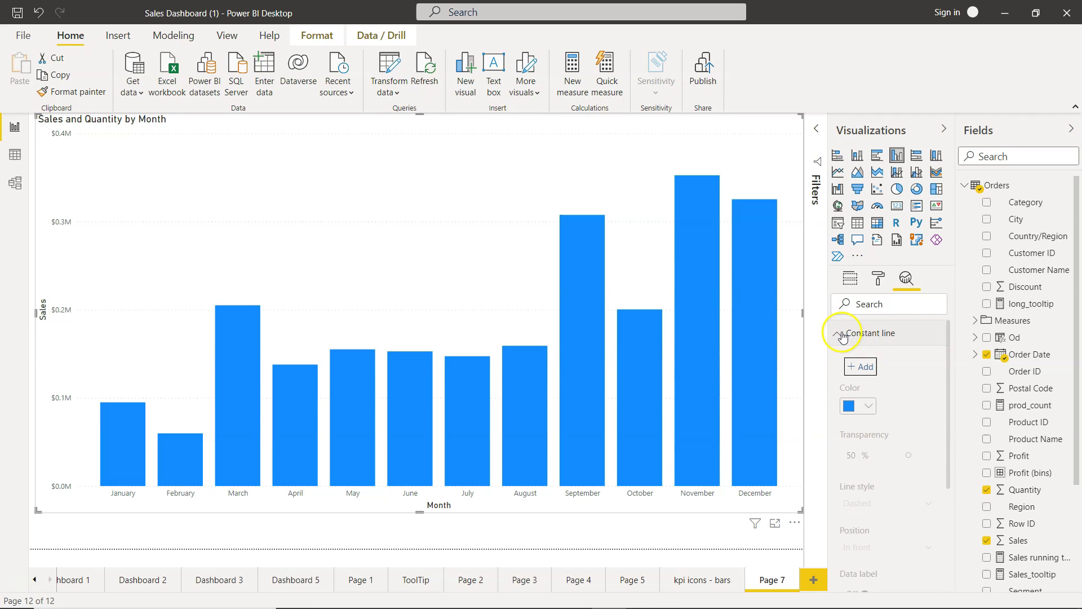
left_click(850, 279)
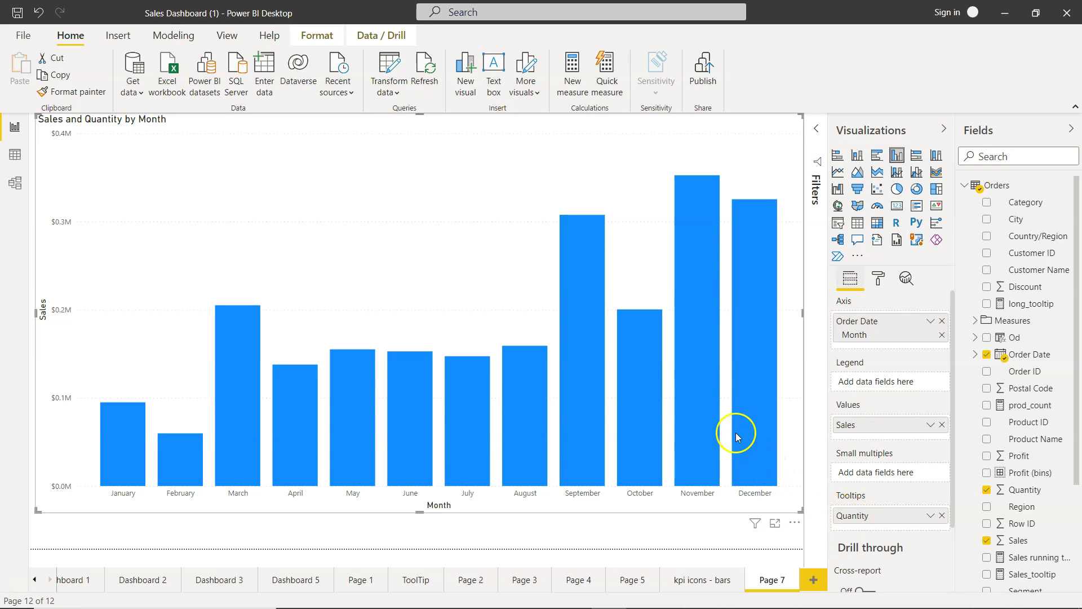
Step: Confirm the visual is a Clustered column chart and bring up its analytics line options
mouse_move(707, 410)
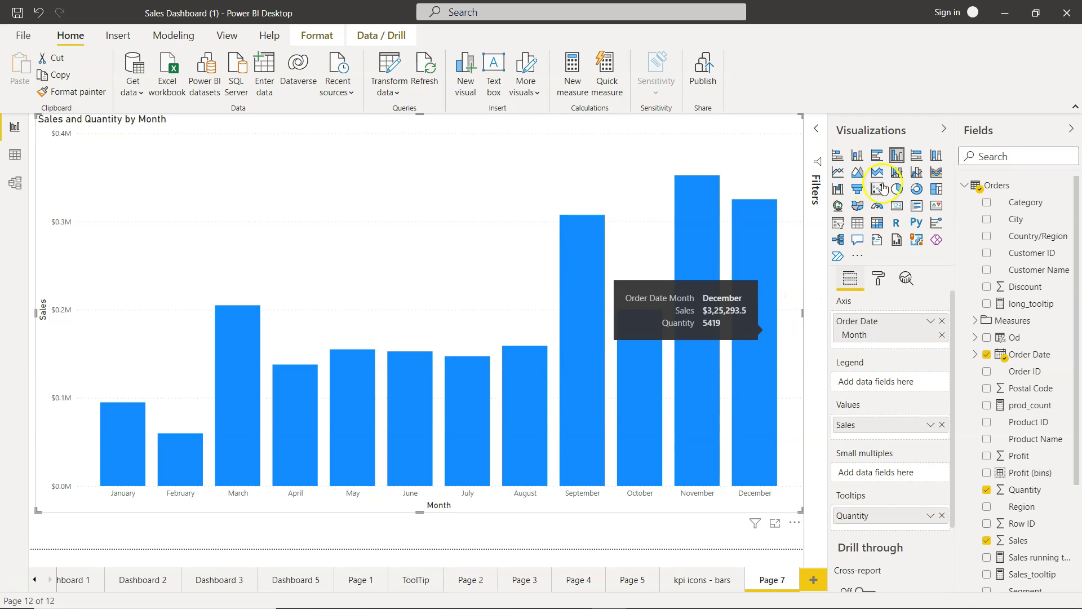
left_click(896, 157)
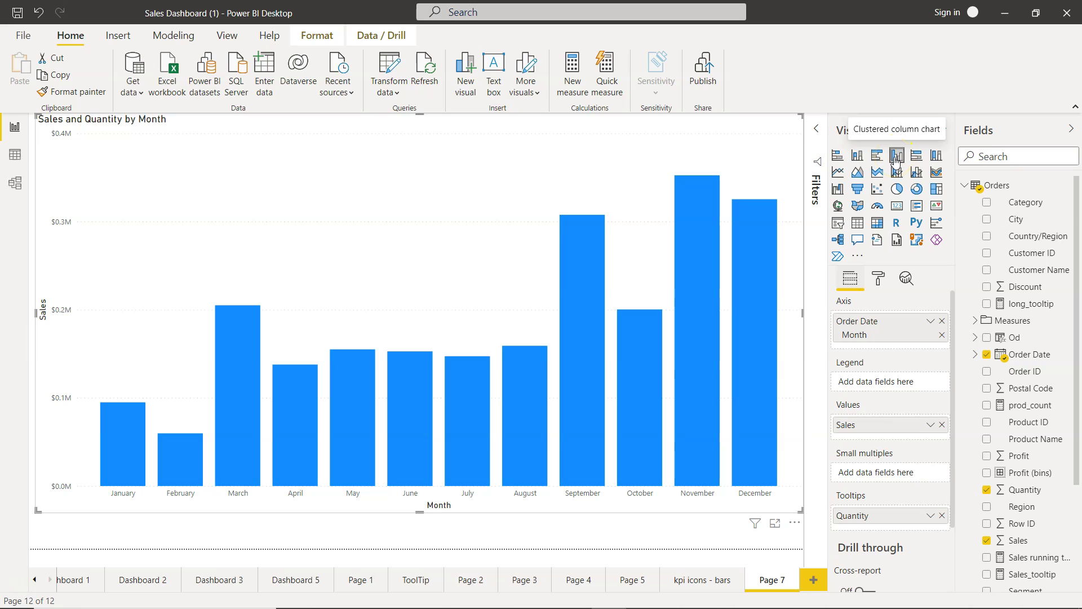
left_click(900, 285)
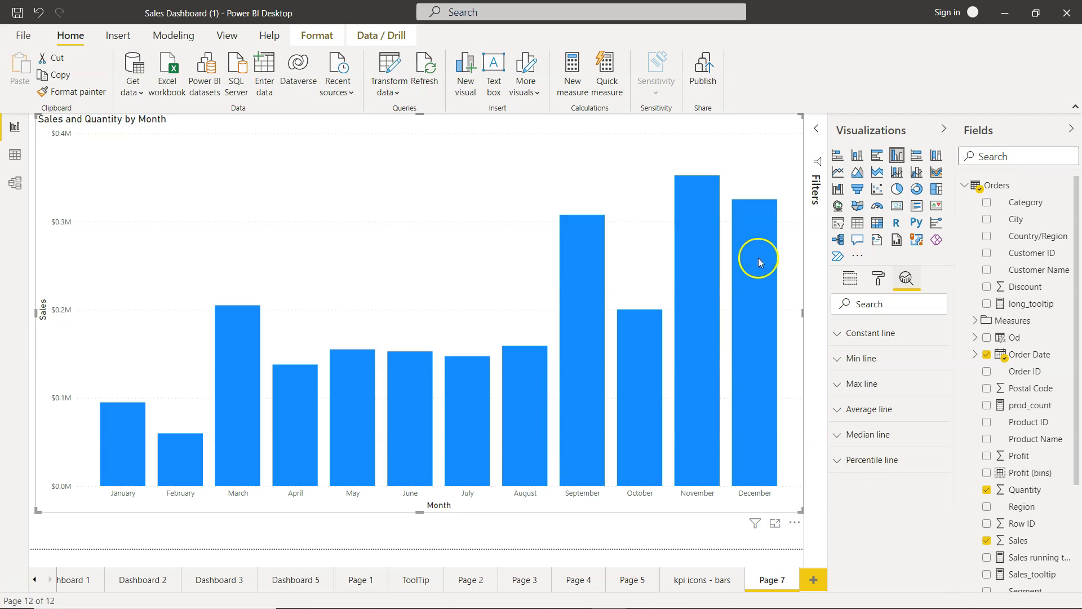
Step: Add a minimum line to the monthly sales chart and colour it grey
left_click(772, 167)
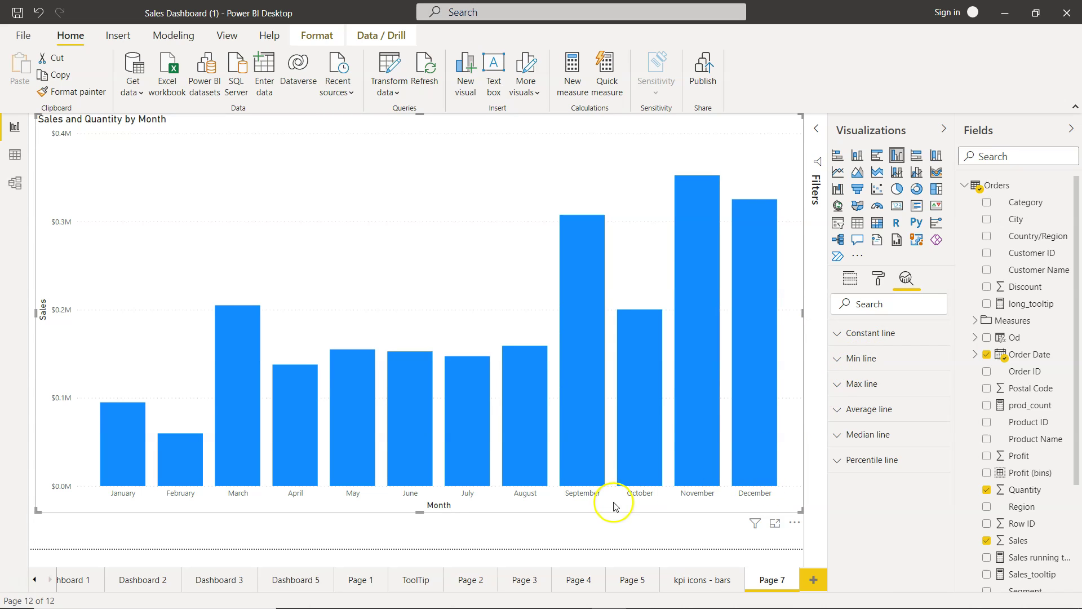
left_click(833, 359)
left_click(855, 393)
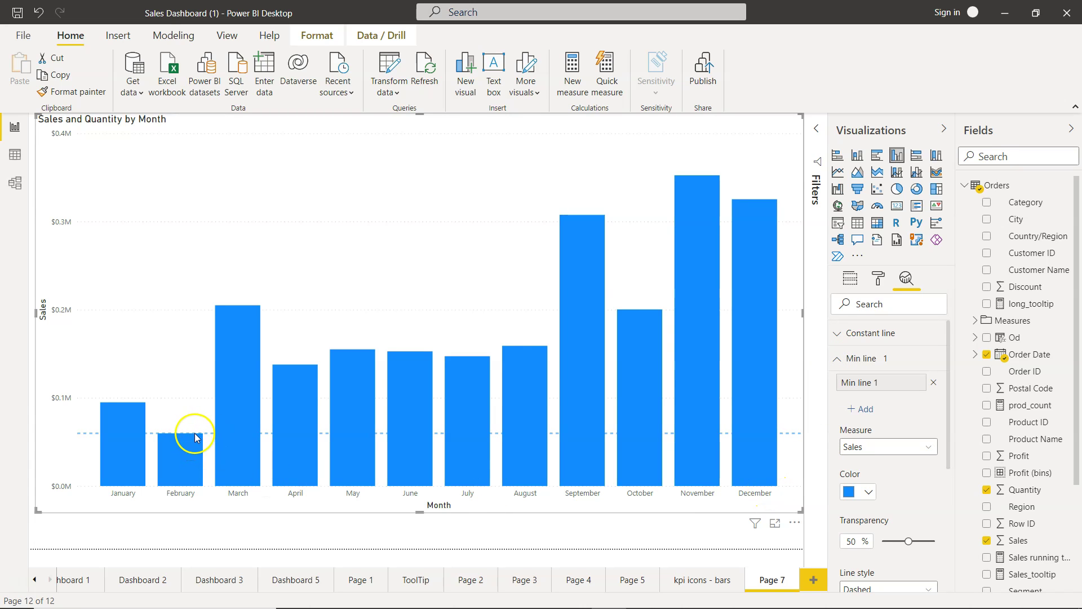
mouse_move(187, 440)
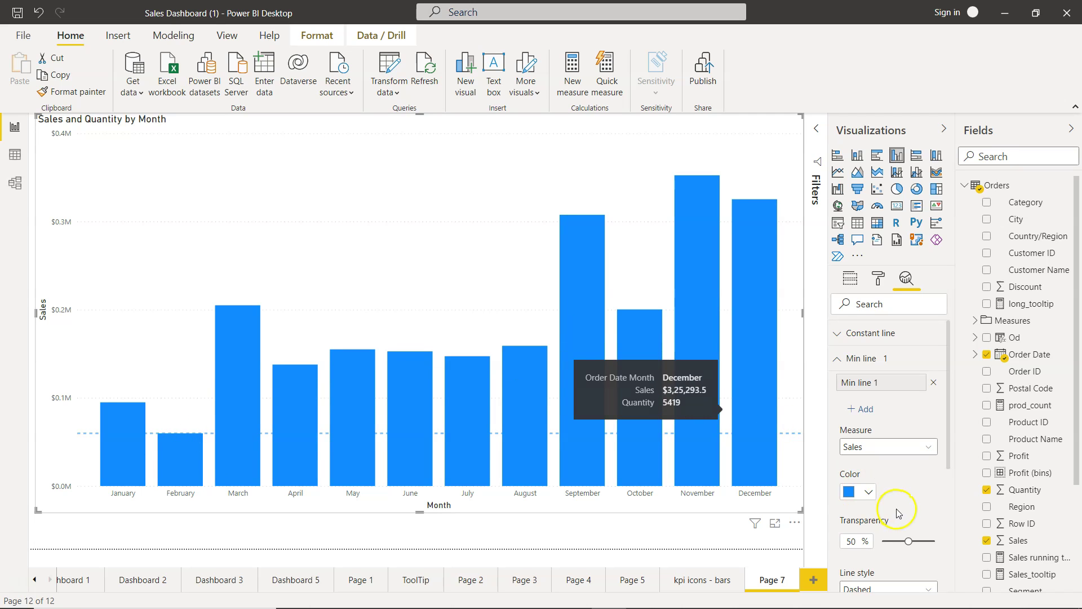
left_click(866, 492)
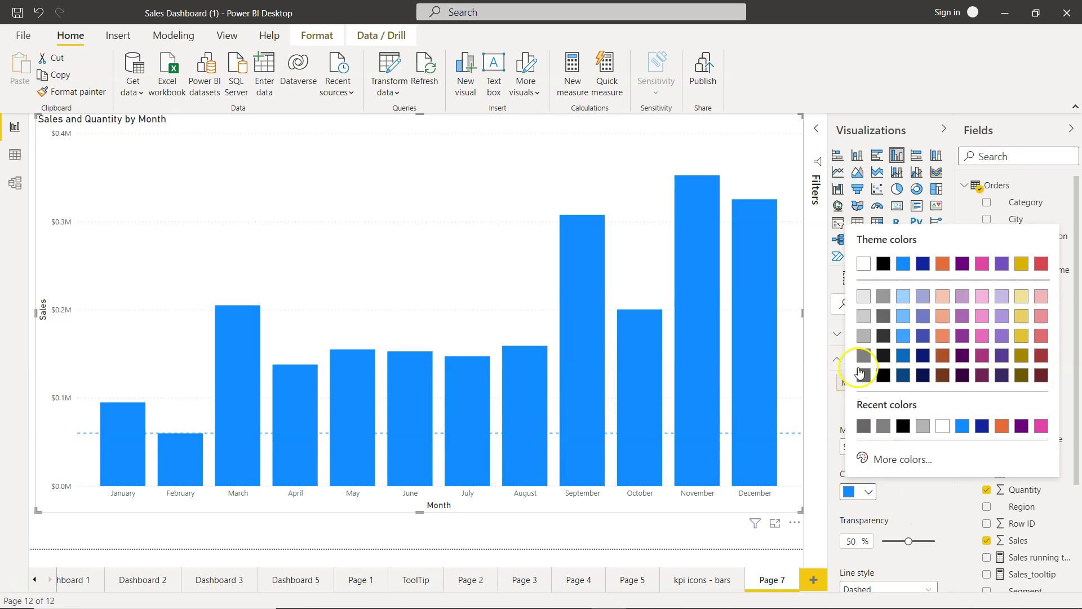
left_click(863, 316)
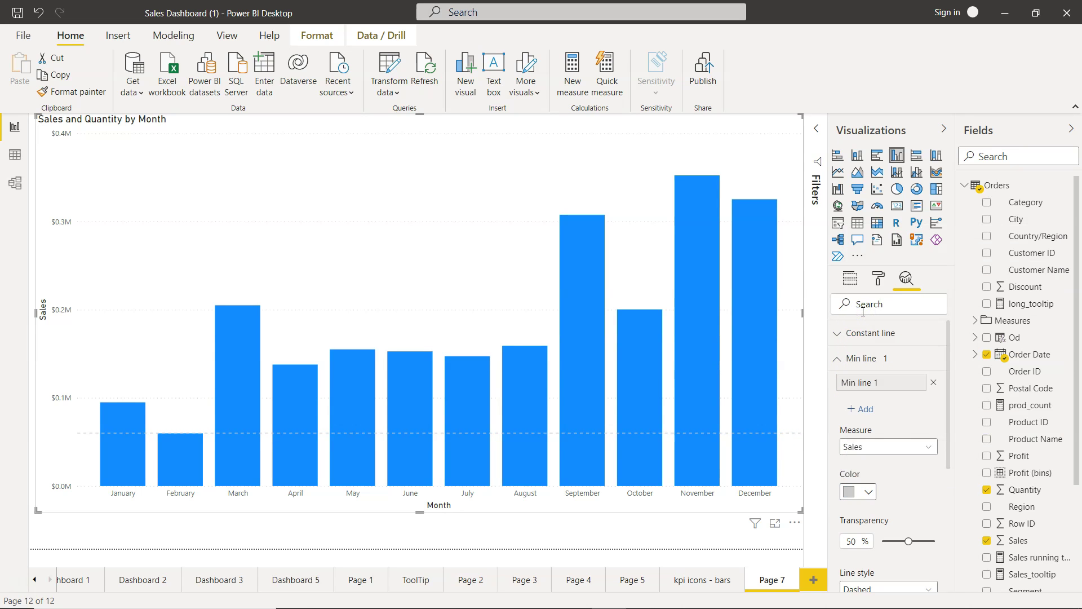
Step: Make the min line dotted, place it behind the bars, and leave its data label off
scroll(883, 467, "down", 2)
scroll(882, 468, "down", 1)
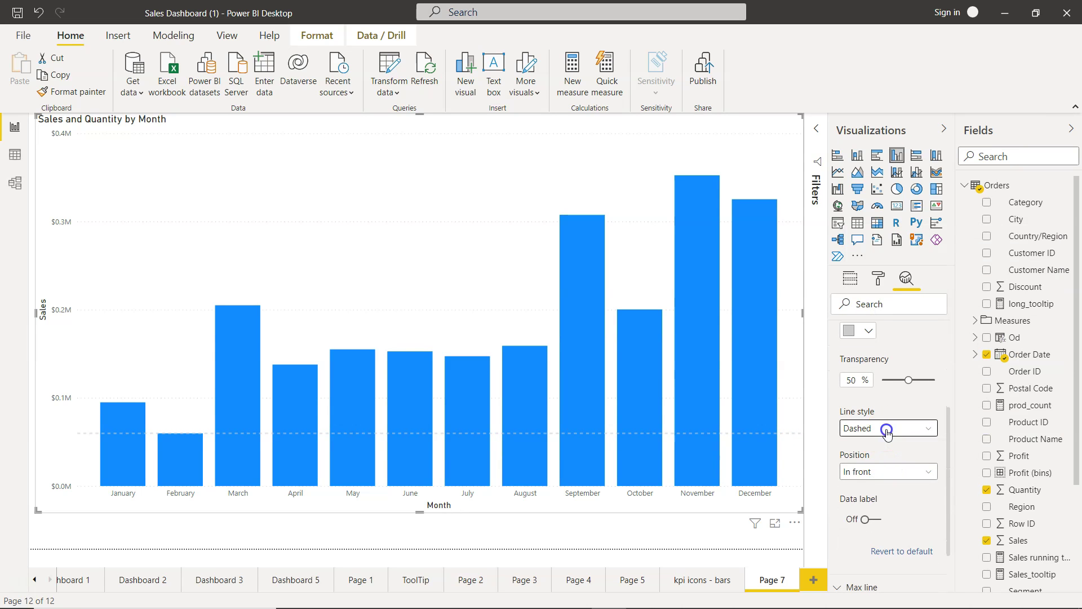
left_click(884, 429)
left_click(883, 477)
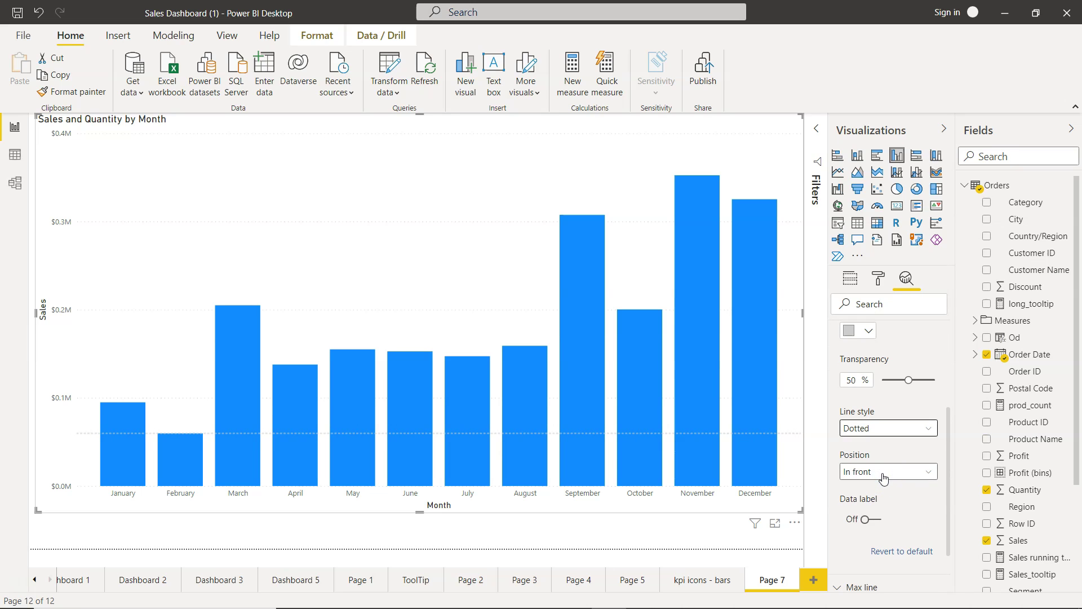
left_click(883, 471)
left_click(875, 489)
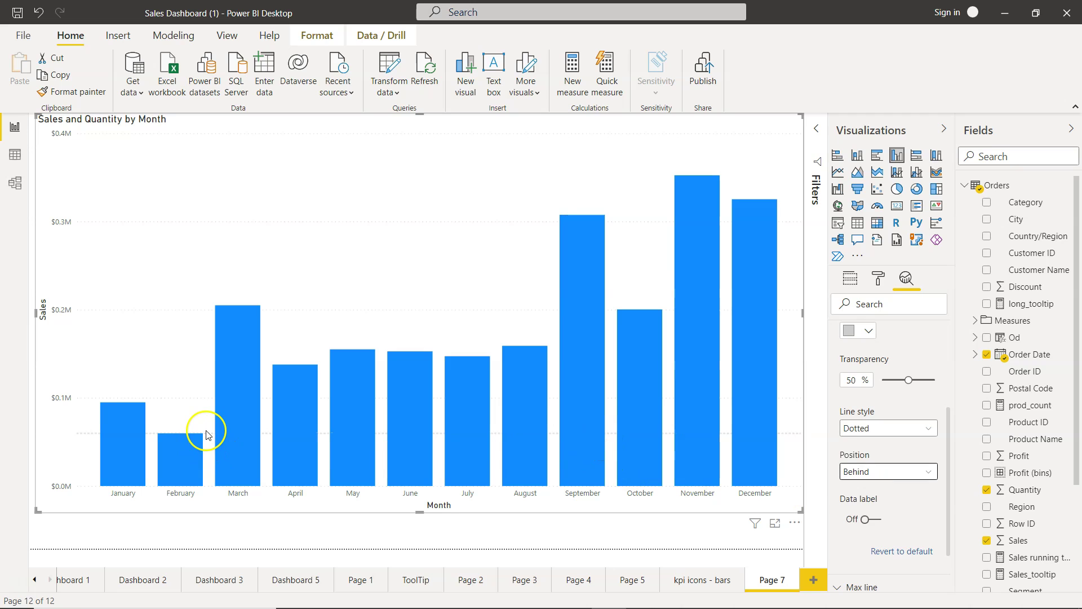
scroll(899, 478, "down", 2)
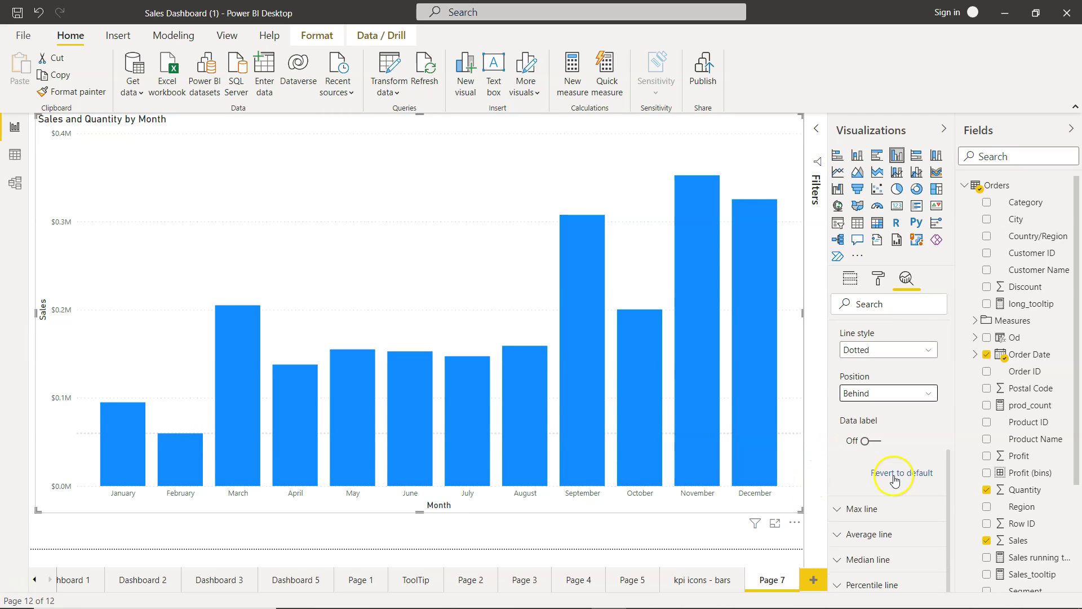
left_click(873, 443)
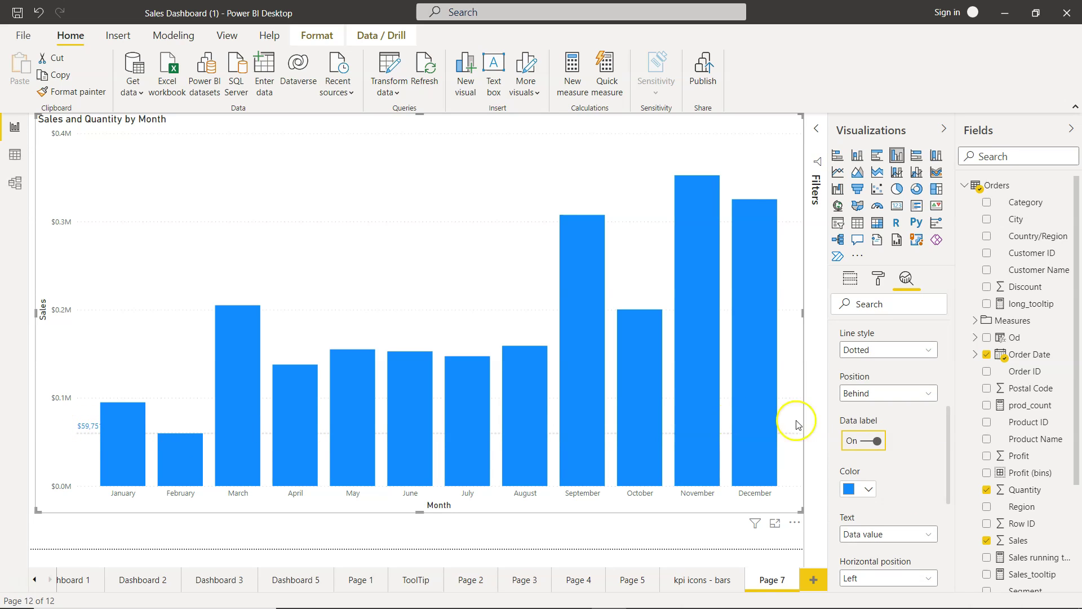
left_click(870, 443)
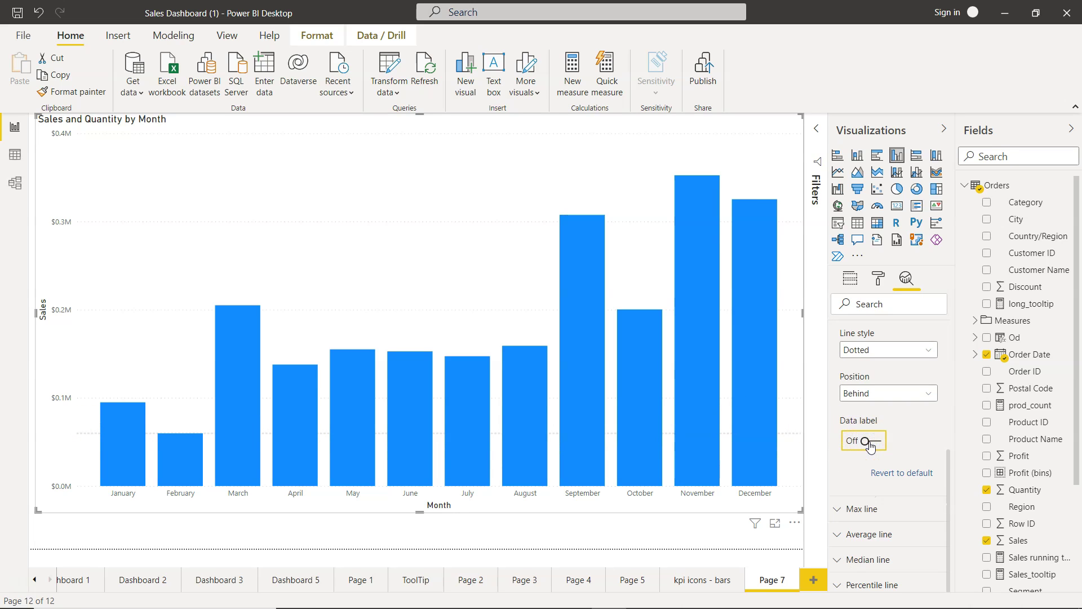
Step: Add a maximum line on the Sales measure, reaching November's peak bar
left_click(848, 508)
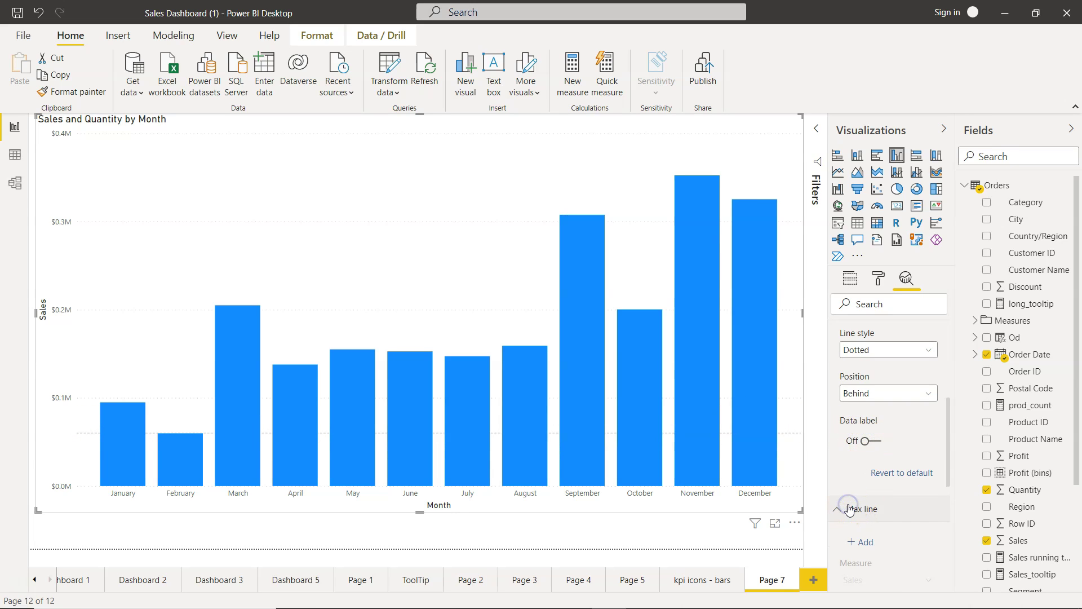
left_click(861, 386)
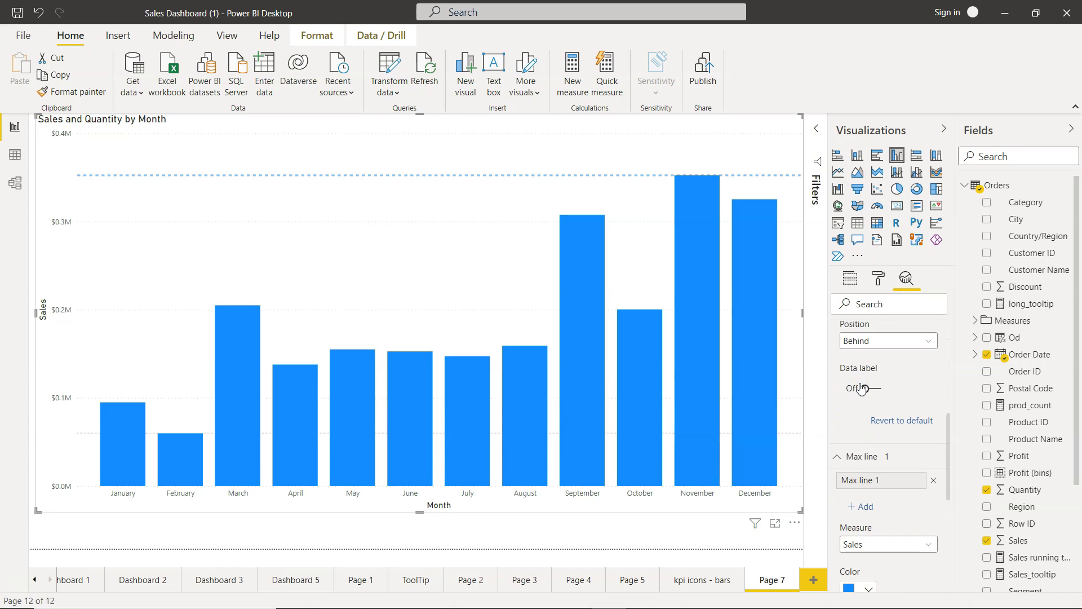
scroll(861, 387, "down", 2)
left_click(858, 384)
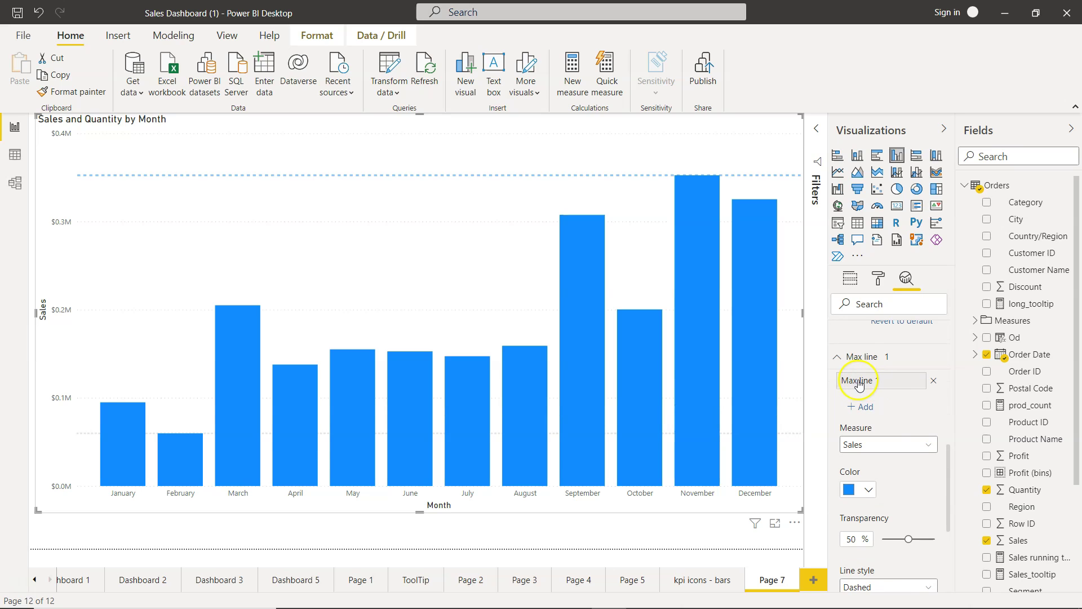
left_click(703, 176)
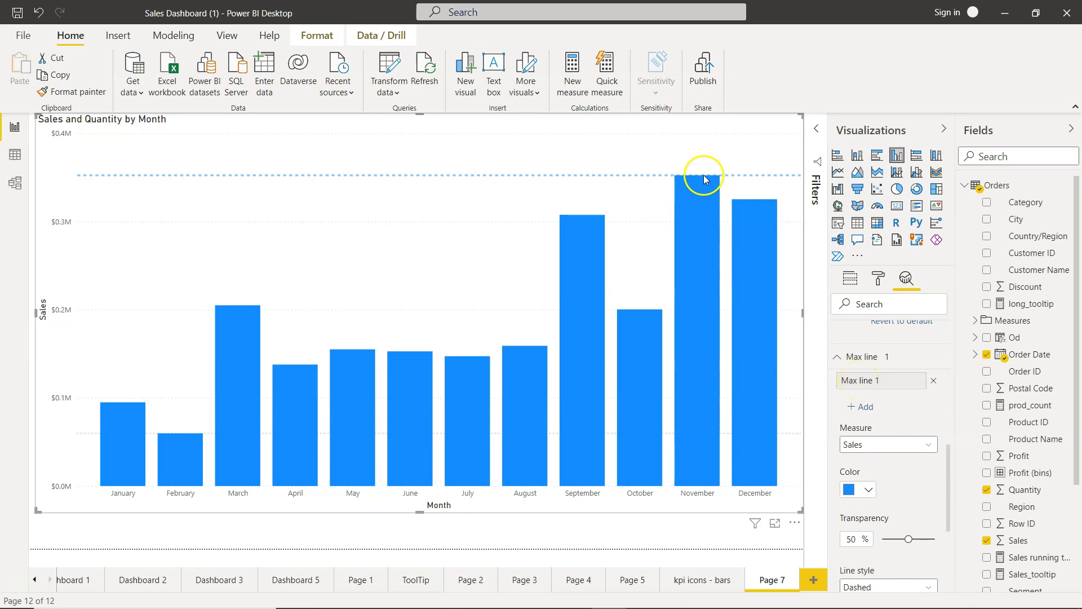
left_click(878, 451)
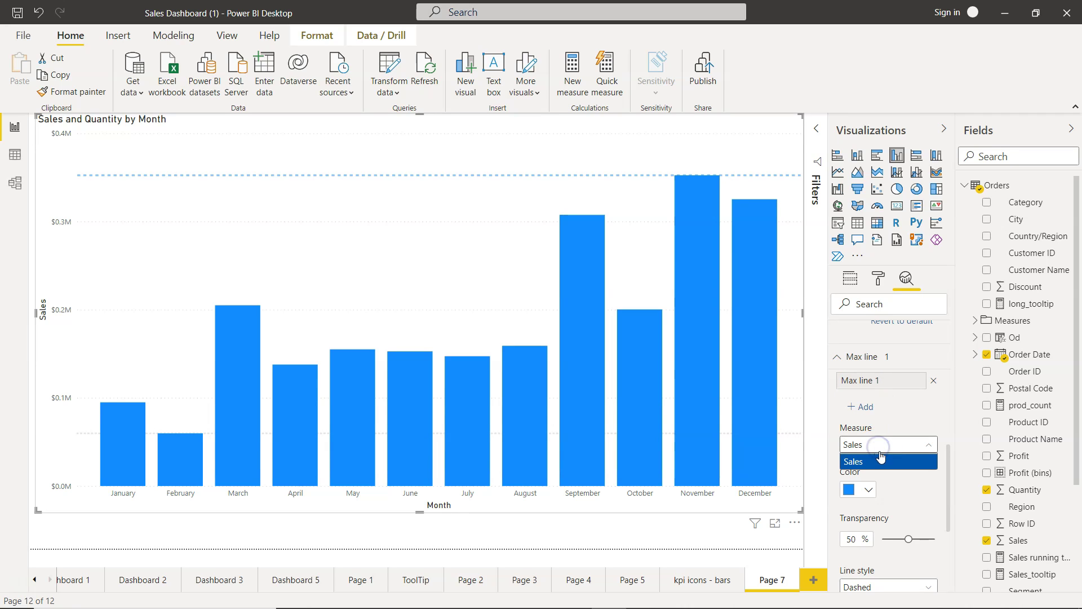
left_click(882, 458)
scroll(895, 472, "down", 3)
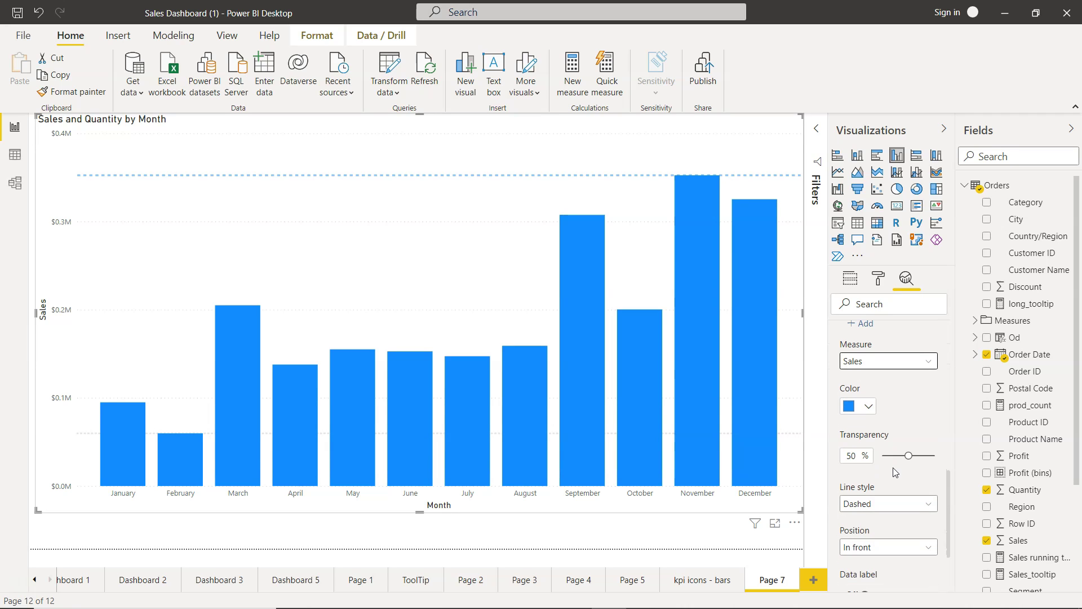
left_click(895, 363)
left_click(900, 398)
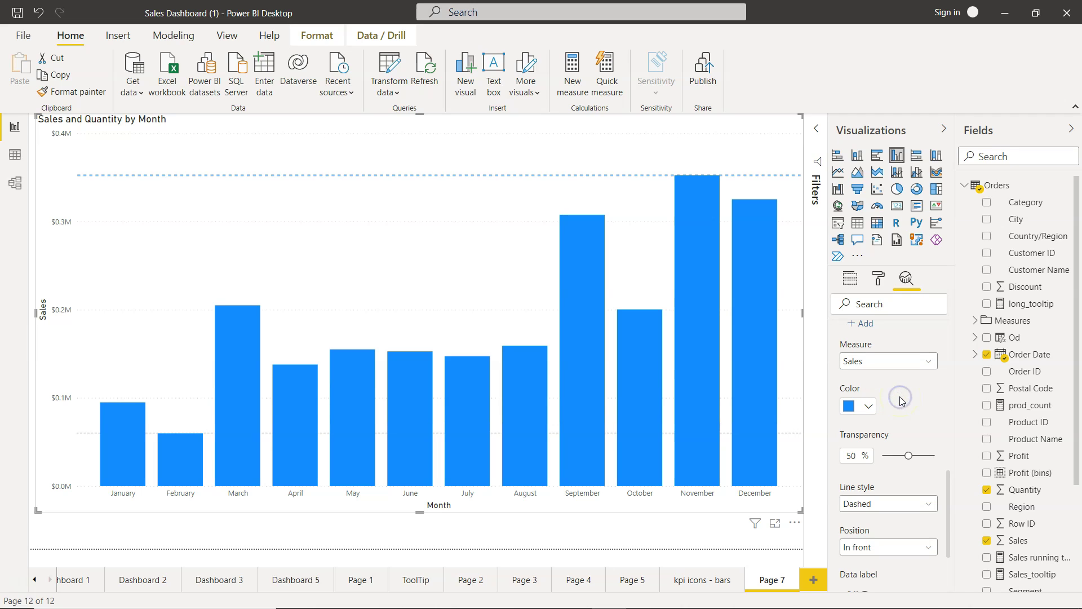
Step: Change the max line from blue dashed to grey dotted
left_click(869, 409)
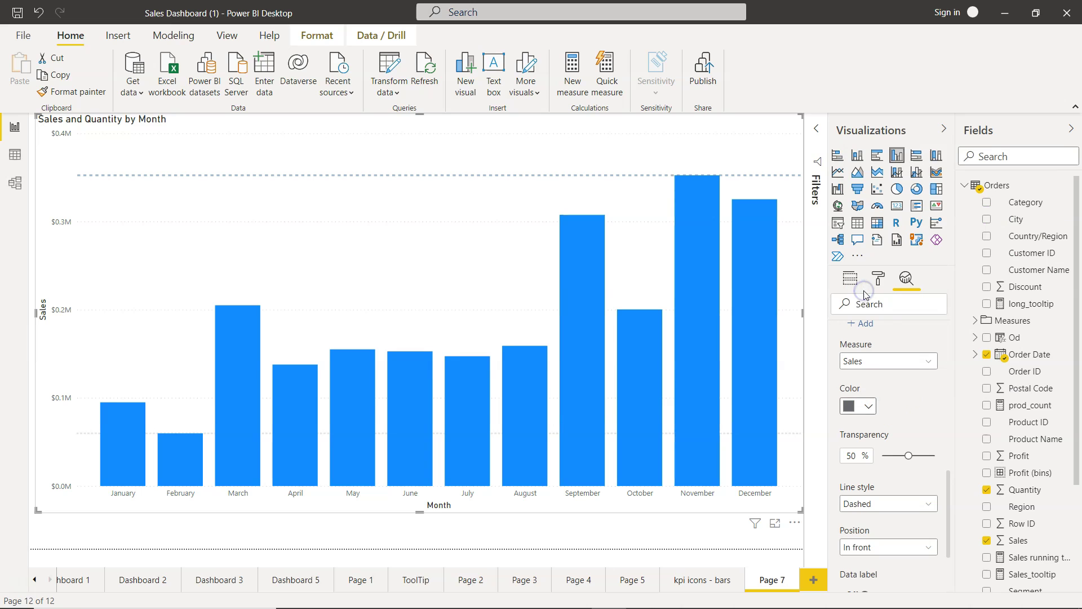
scroll(879, 417, "down", 2)
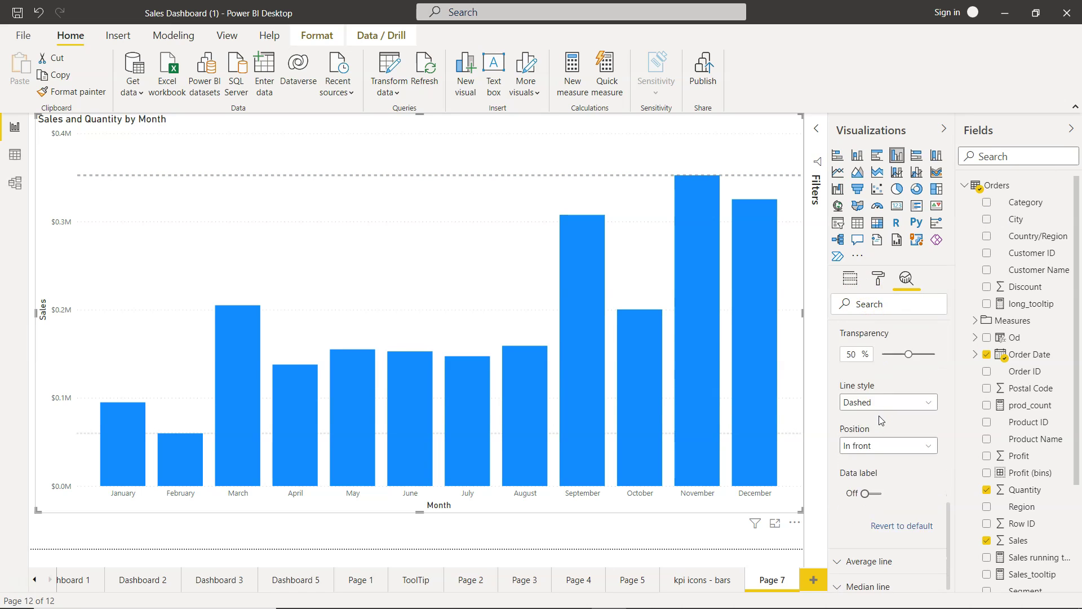
left_click(882, 376)
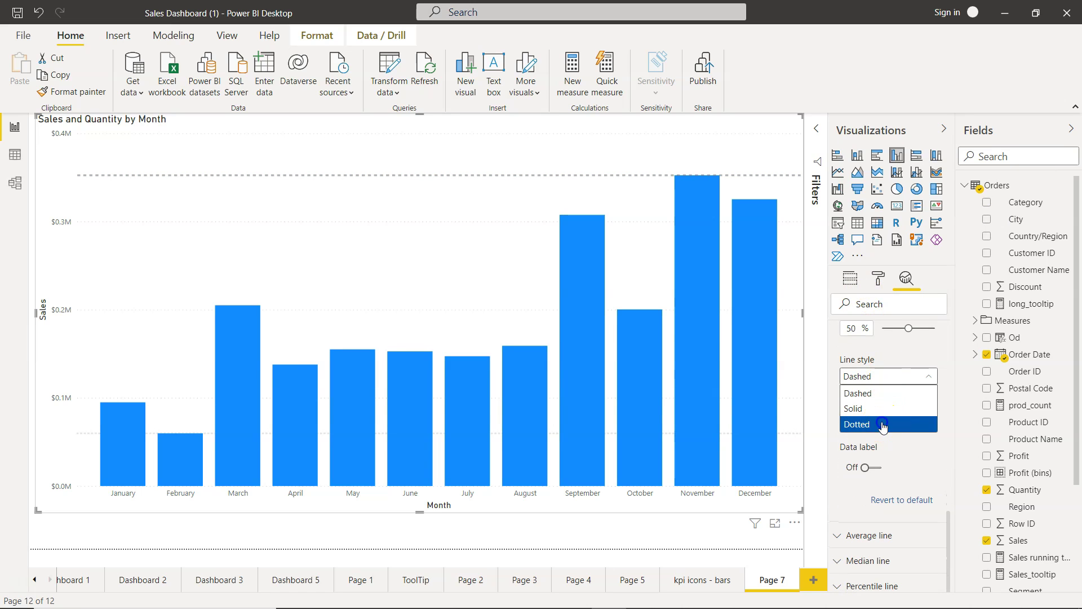
left_click(883, 426)
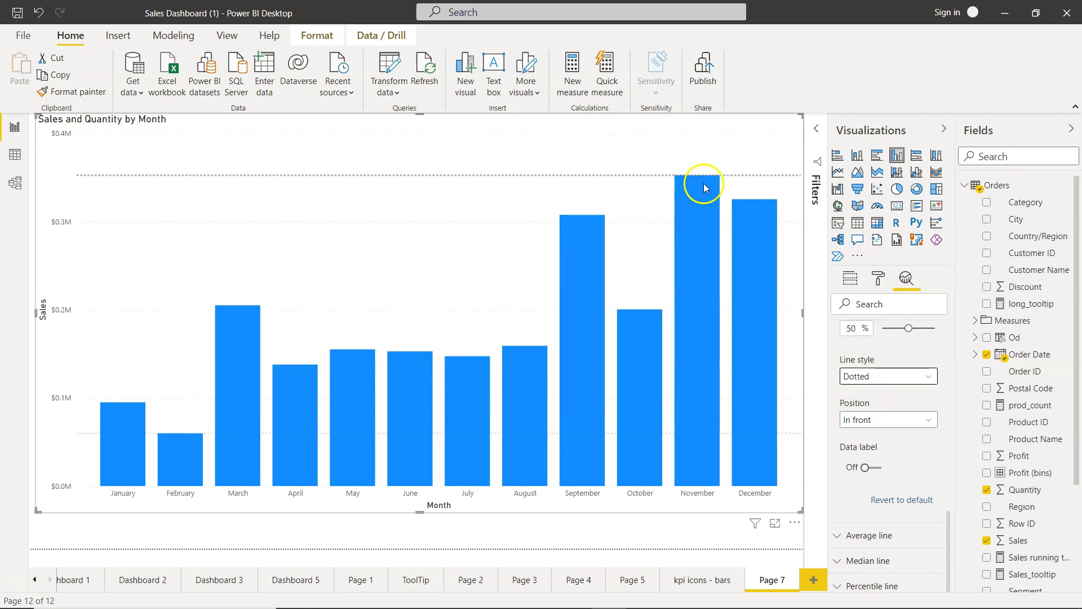
mouse_move(750, 370)
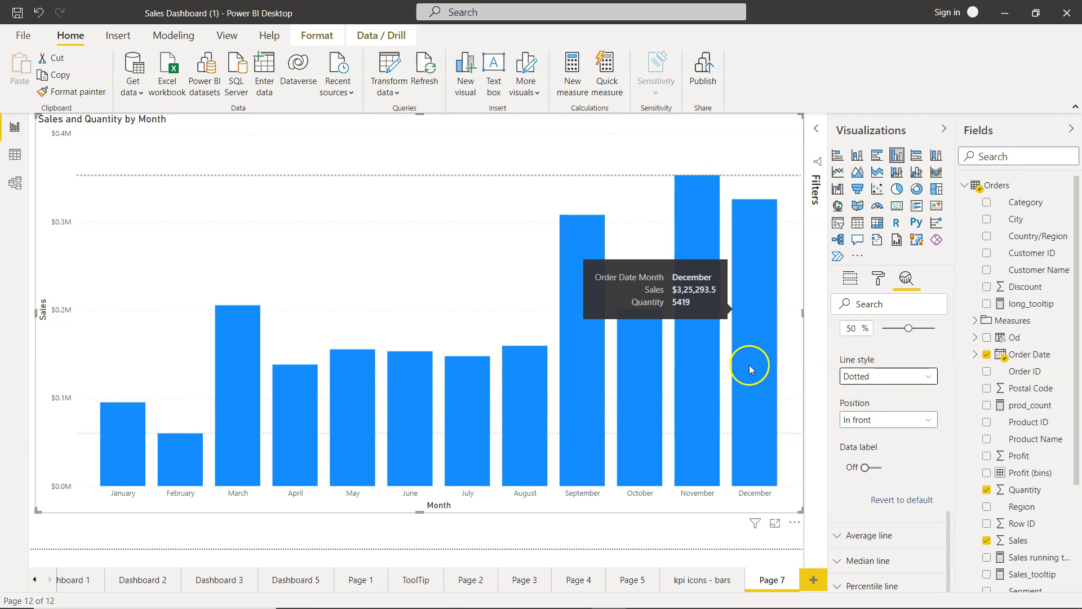
Step: Add an average Sales line in dark grey, dotted, drawn behind the columns
left_click(845, 534)
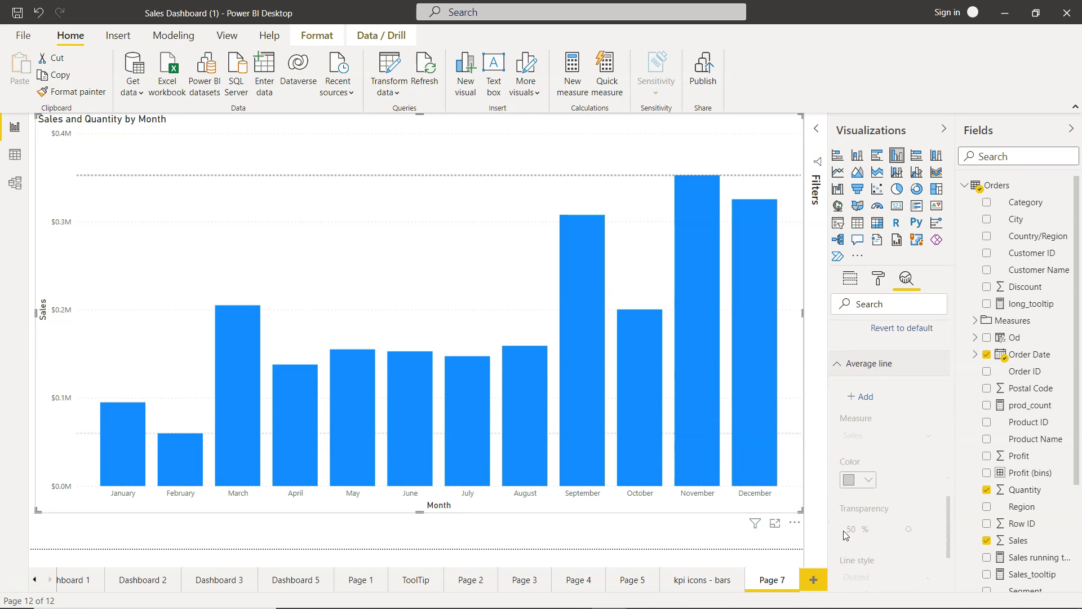
left_click(860, 396)
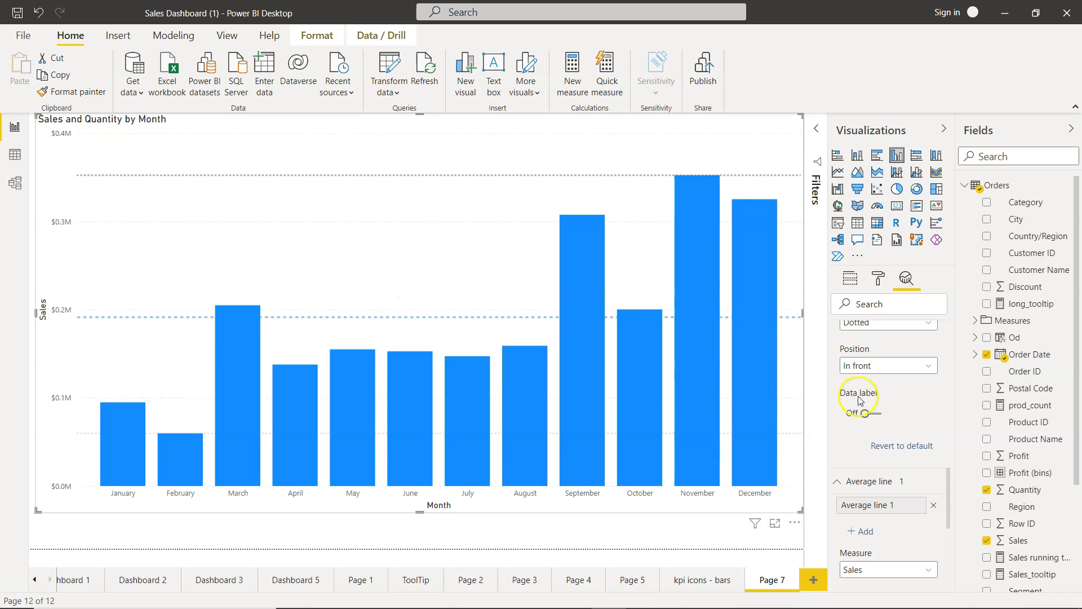
scroll(879, 524, "down", 3)
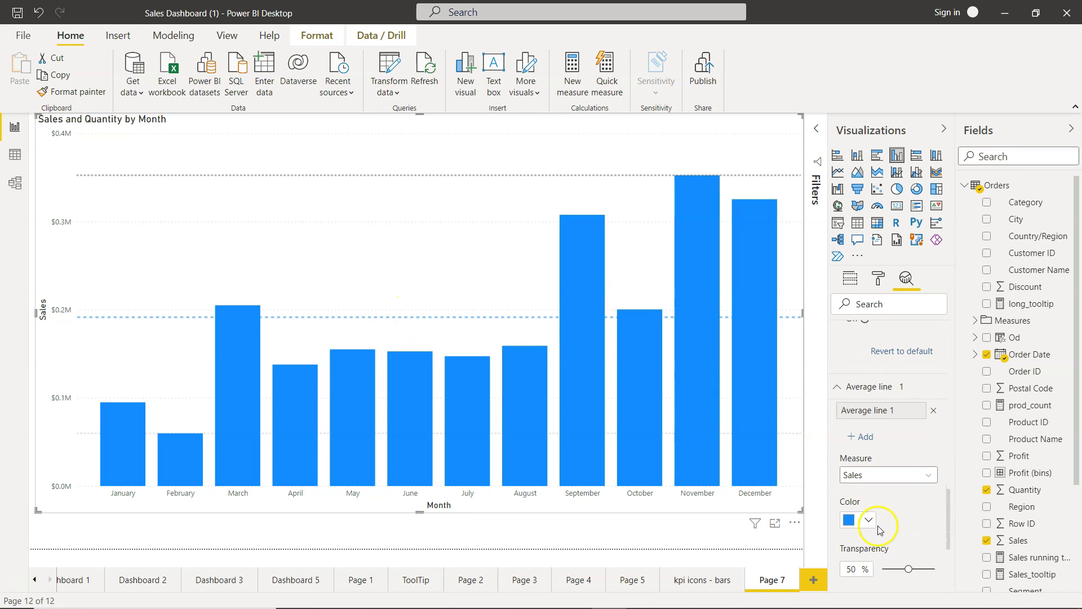
scroll(878, 526, "down", 3)
left_click(871, 415)
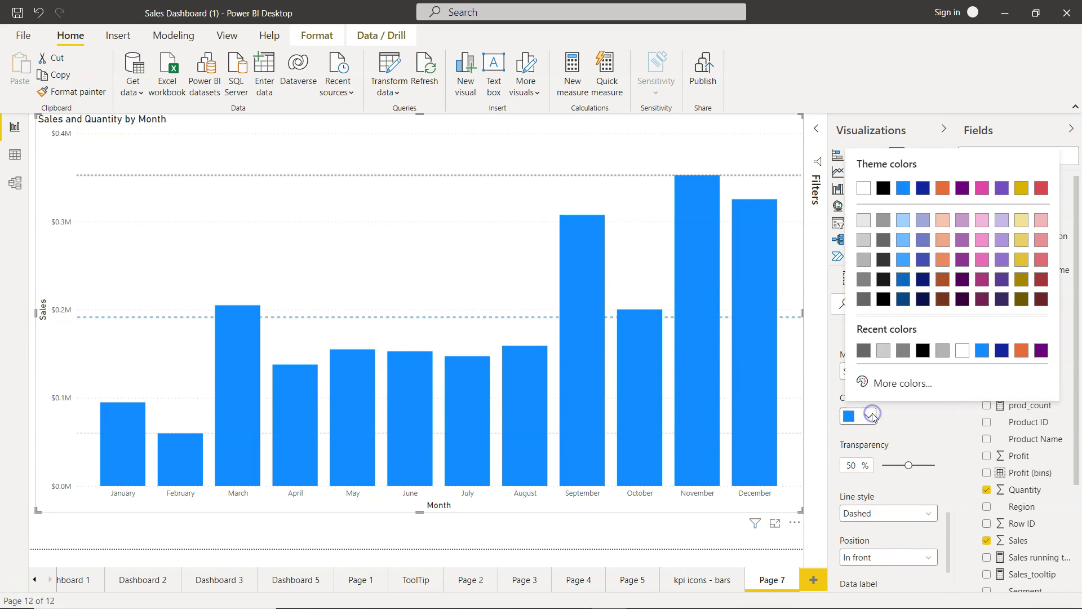
left_click(863, 299)
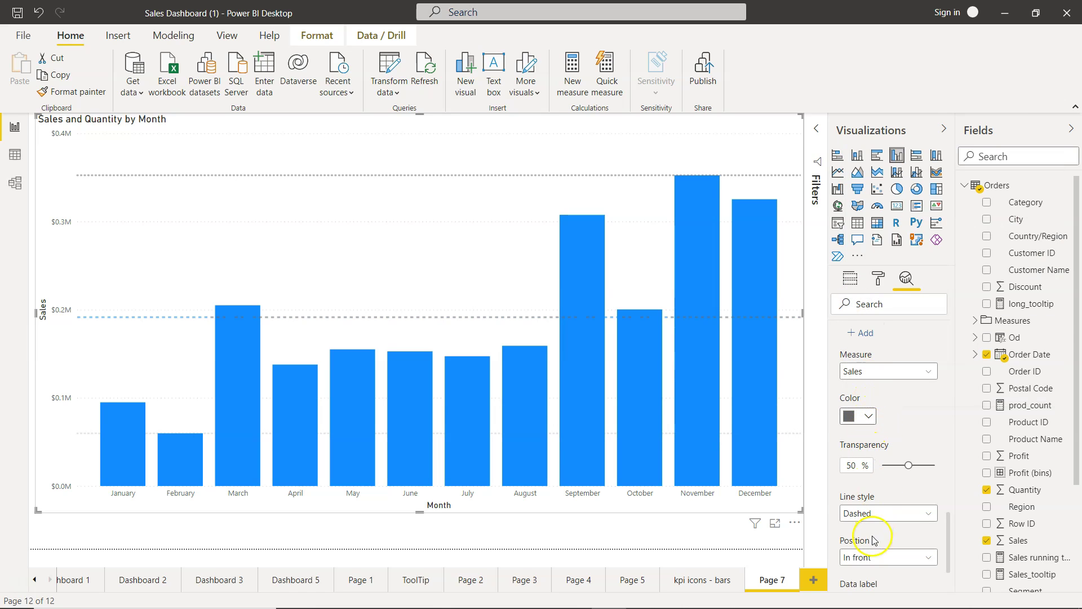
left_click(870, 557)
left_click(862, 573)
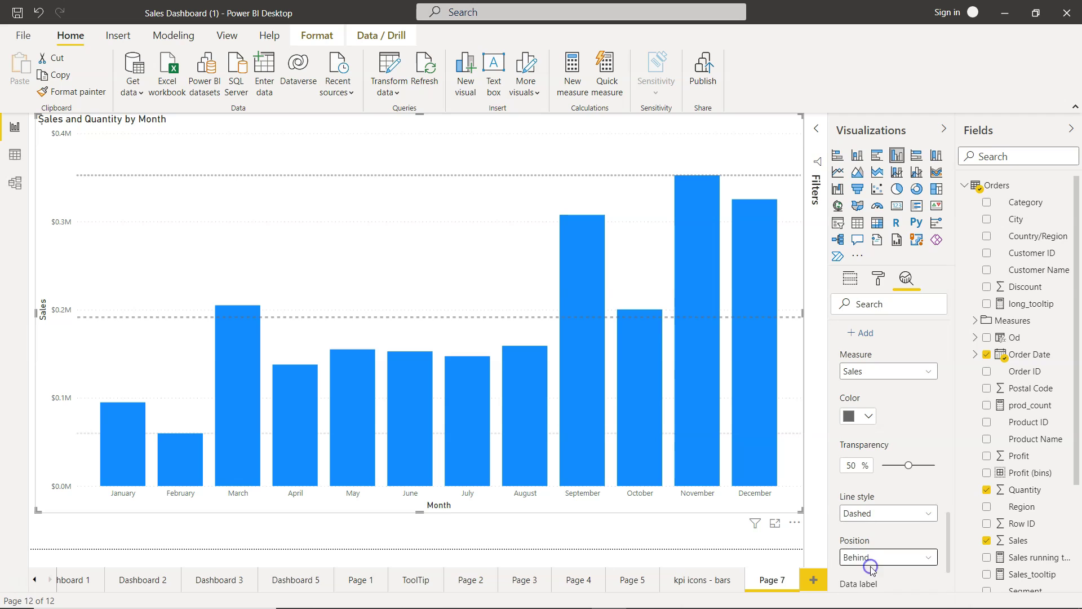
left_click(881, 514)
left_click(879, 561)
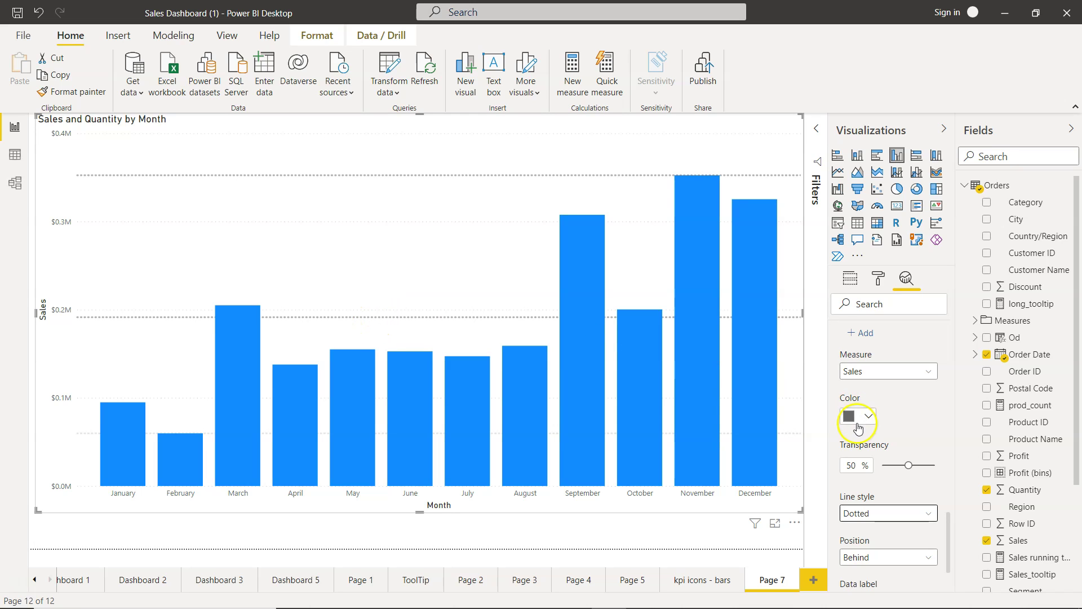
scroll(857, 428, "down", 3)
Step: Turn on a black average-line label in Thousands with 0 decimal places, reading $191K
left_click(871, 512)
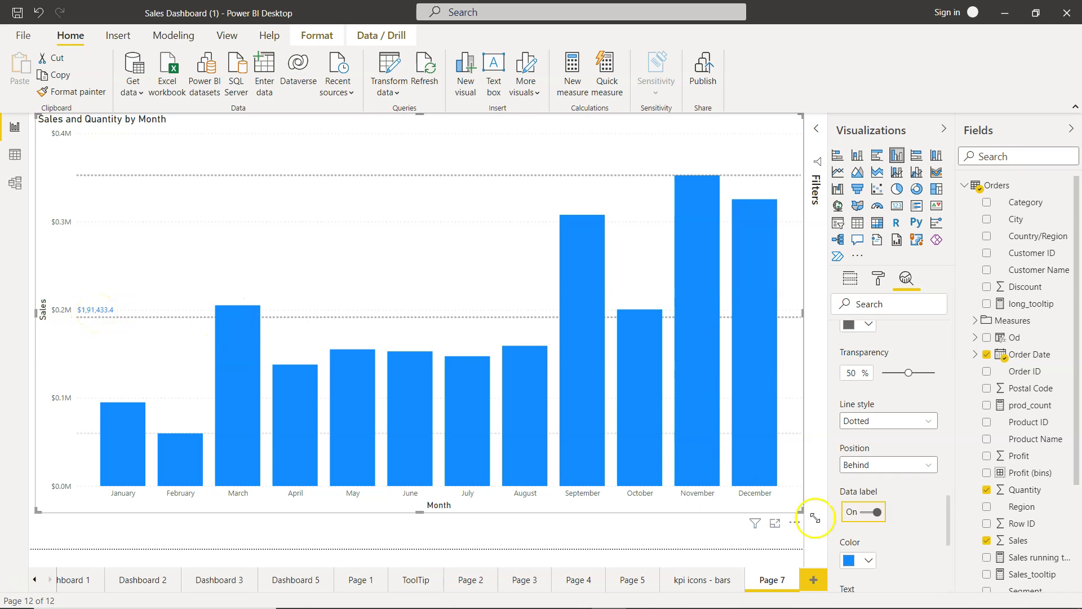
left_click(862, 559)
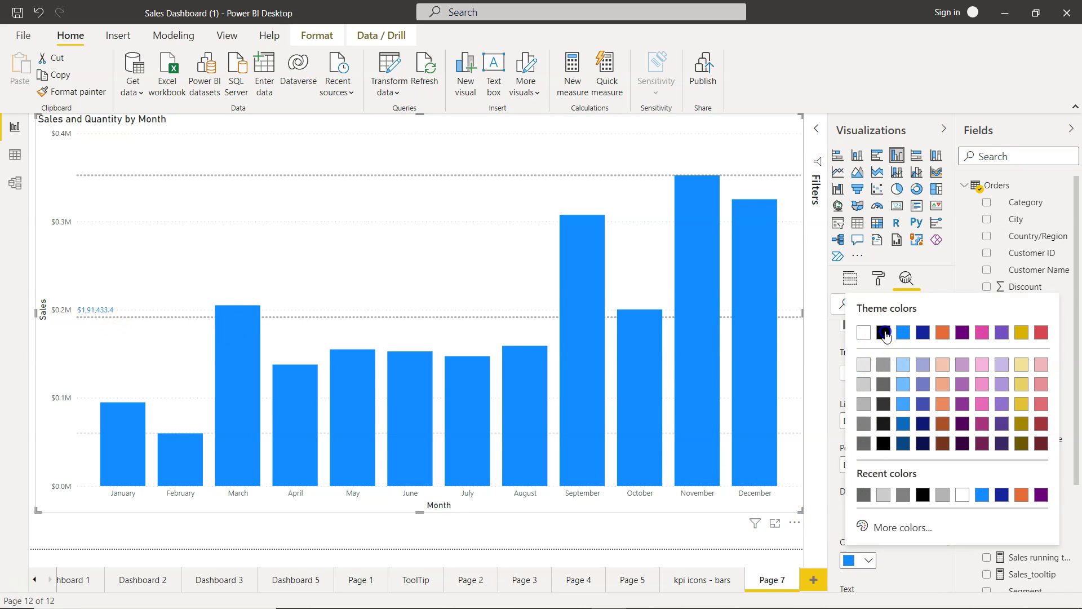
left_click(883, 332)
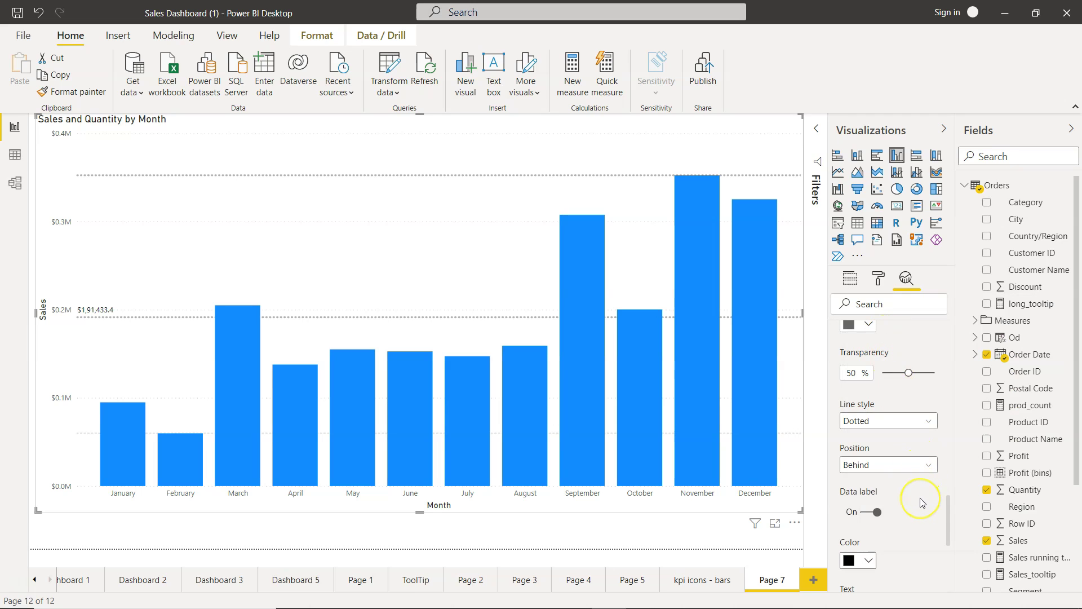
scroll(920, 499, "down", 5)
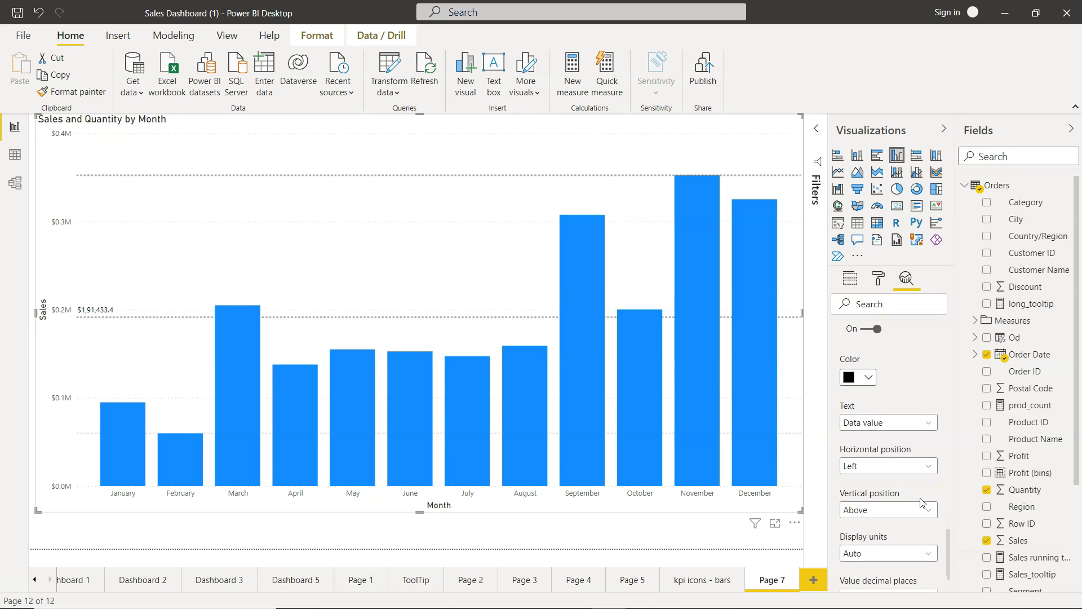
scroll(920, 502, "down", 3)
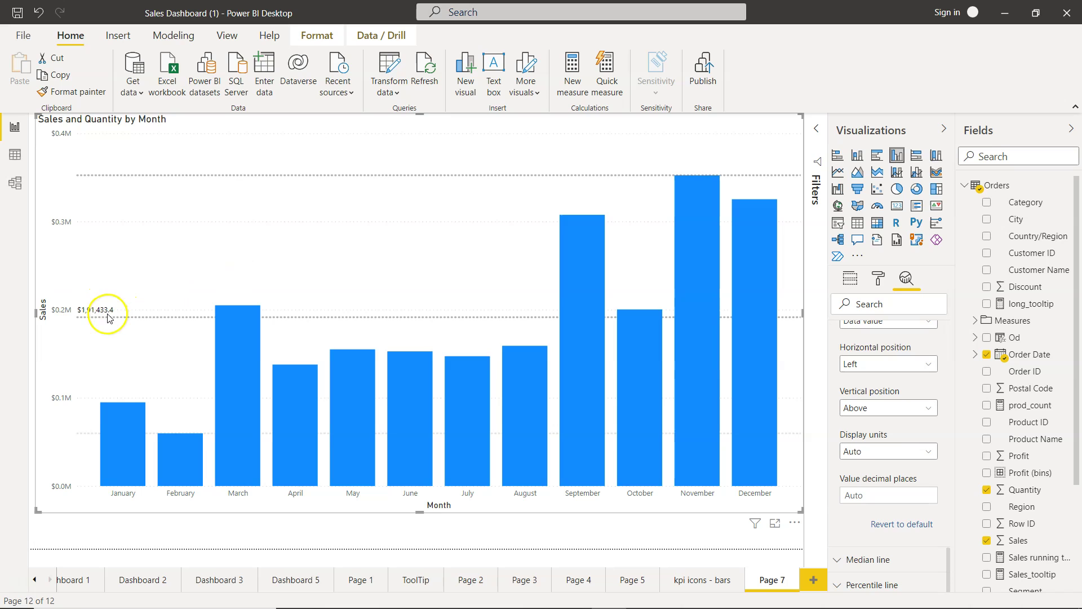
left_click(881, 454)
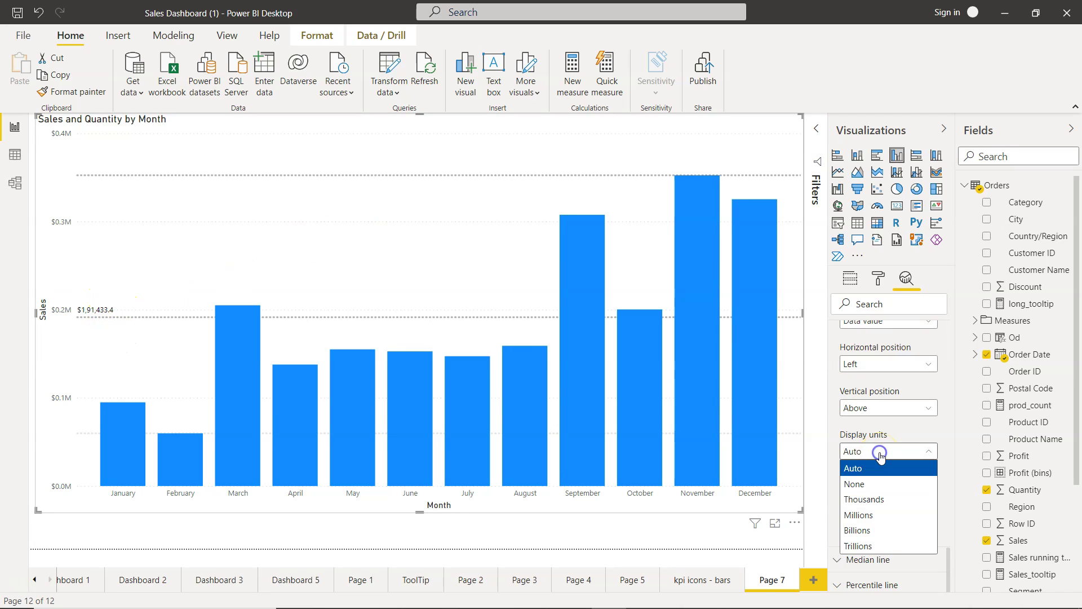
left_click(883, 498)
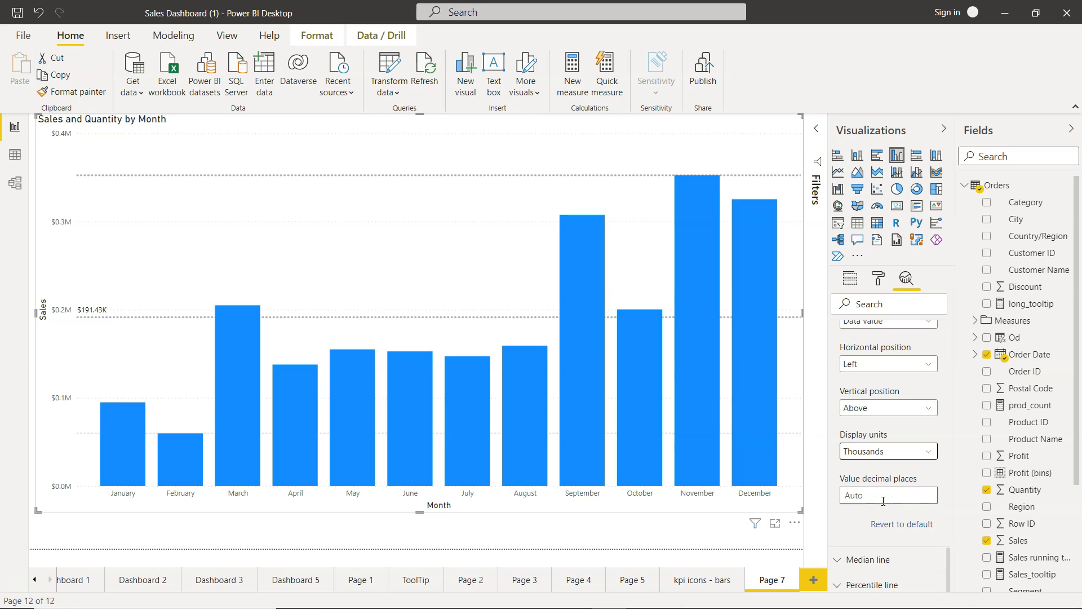
left_click(861, 499)
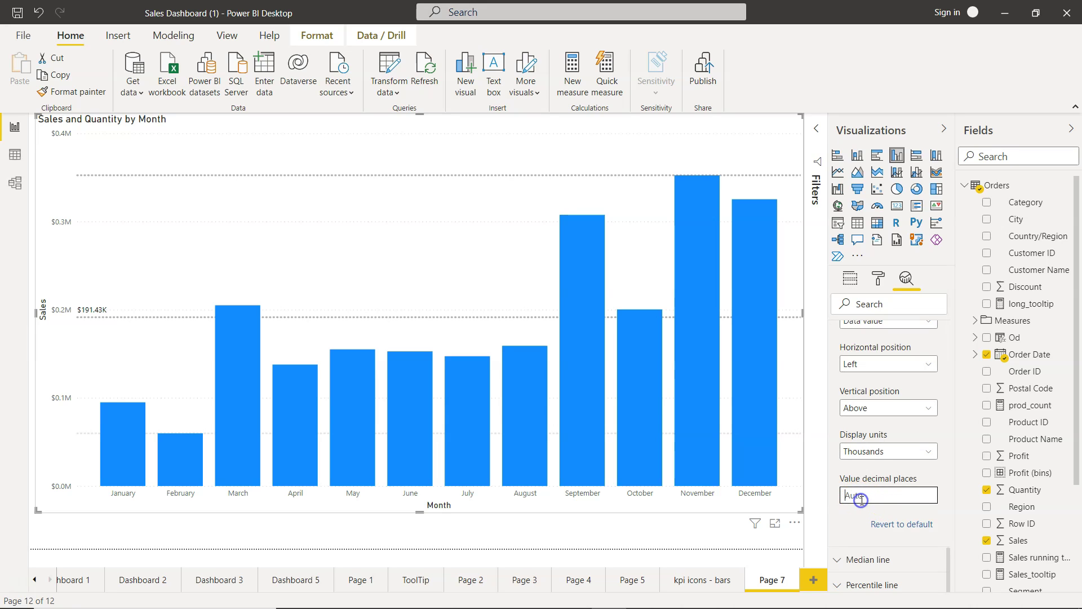
type("0")
key("Tab")
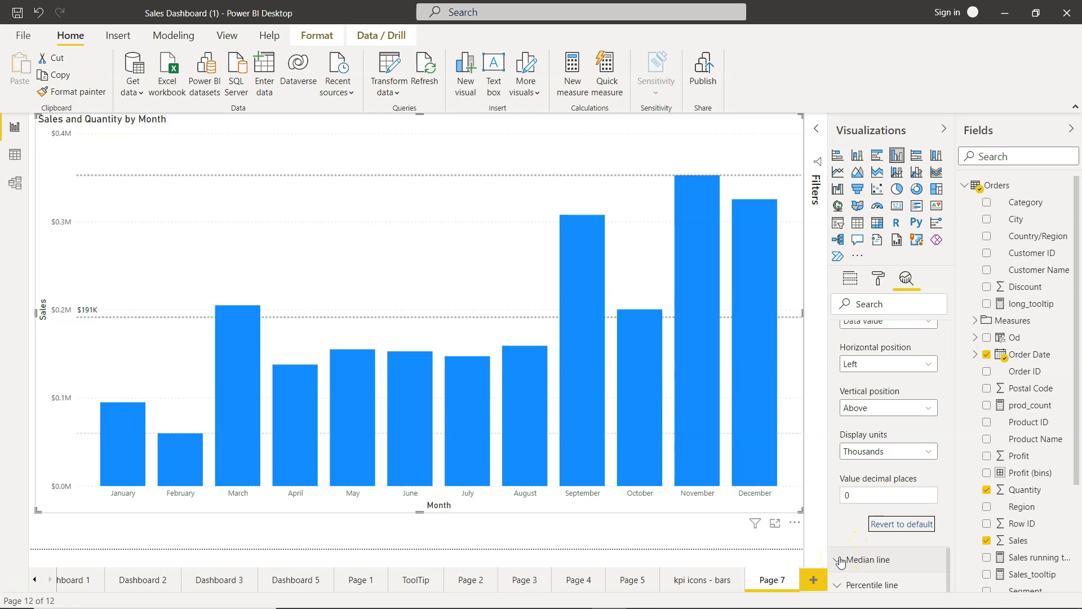
Step: Add a median Sales line in dark grey, dotted, drawn behind the columns near $0.16M
left_click(840, 559)
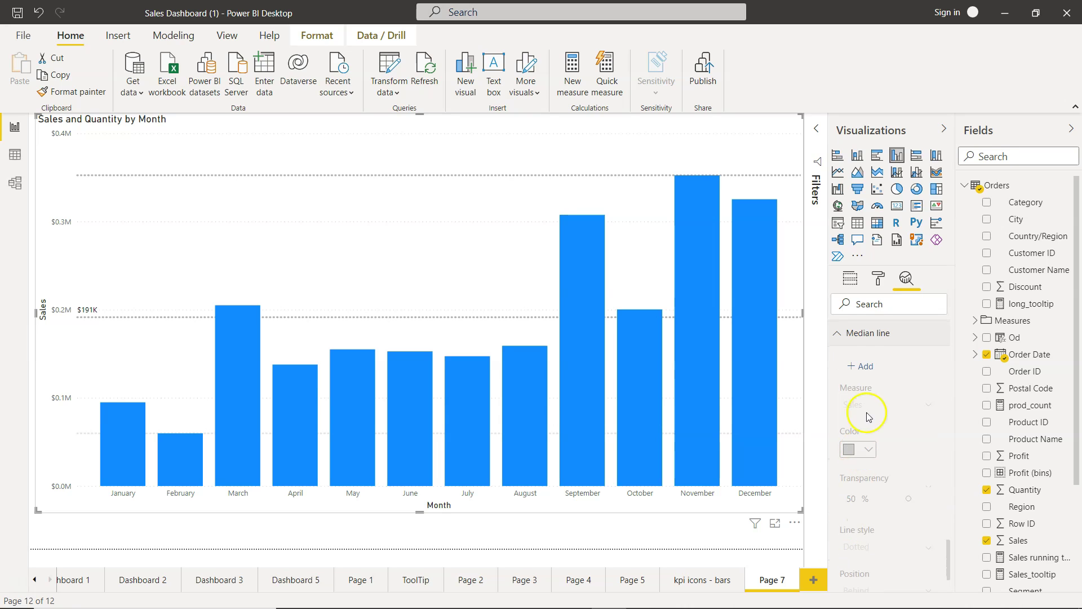
left_click(864, 367)
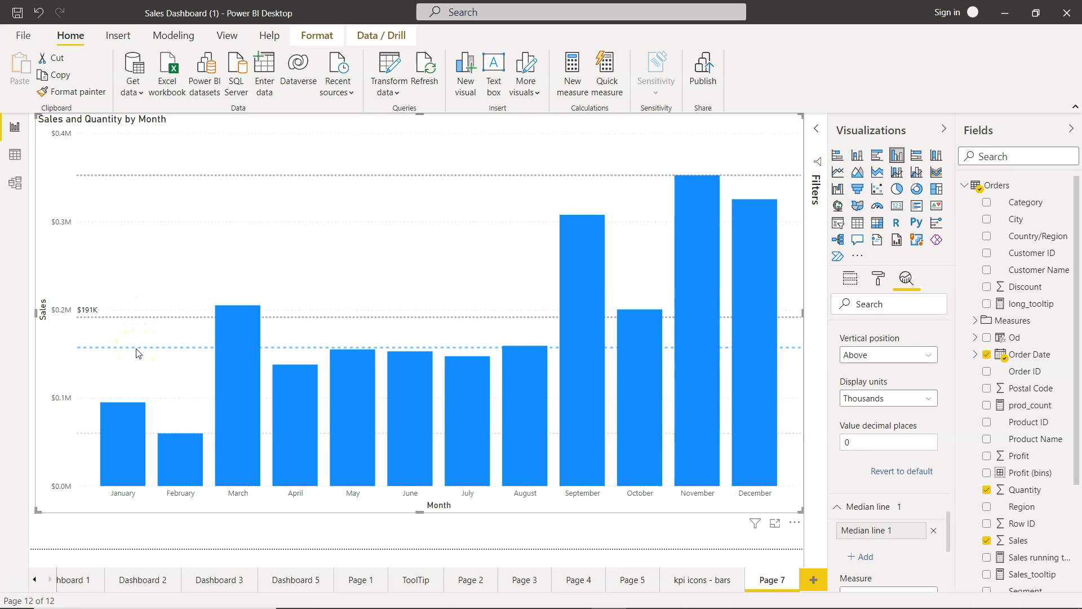
scroll(896, 445, "down", 3)
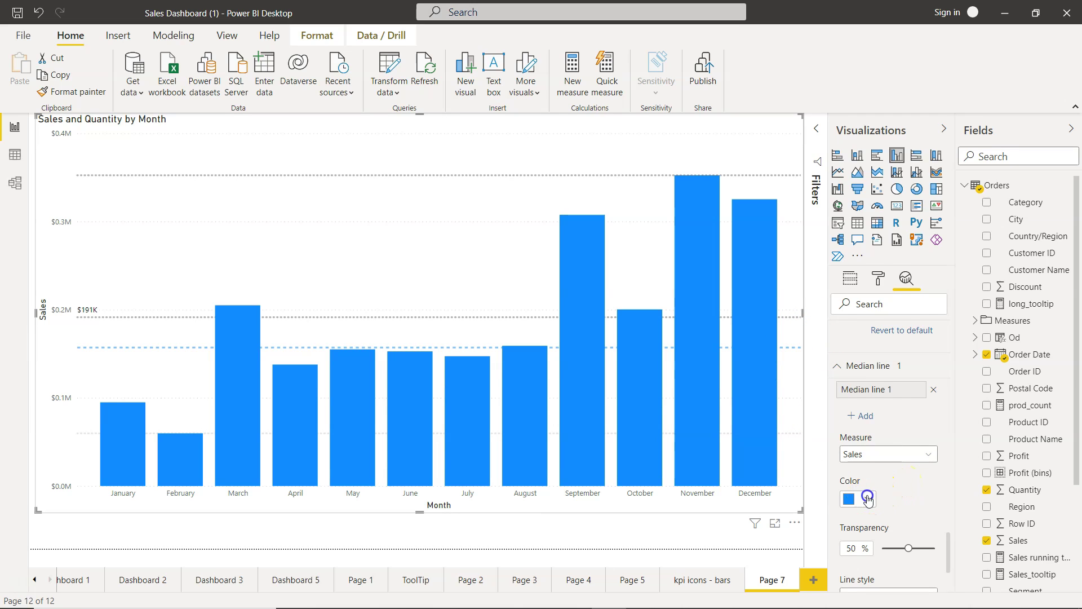
left_click(859, 498)
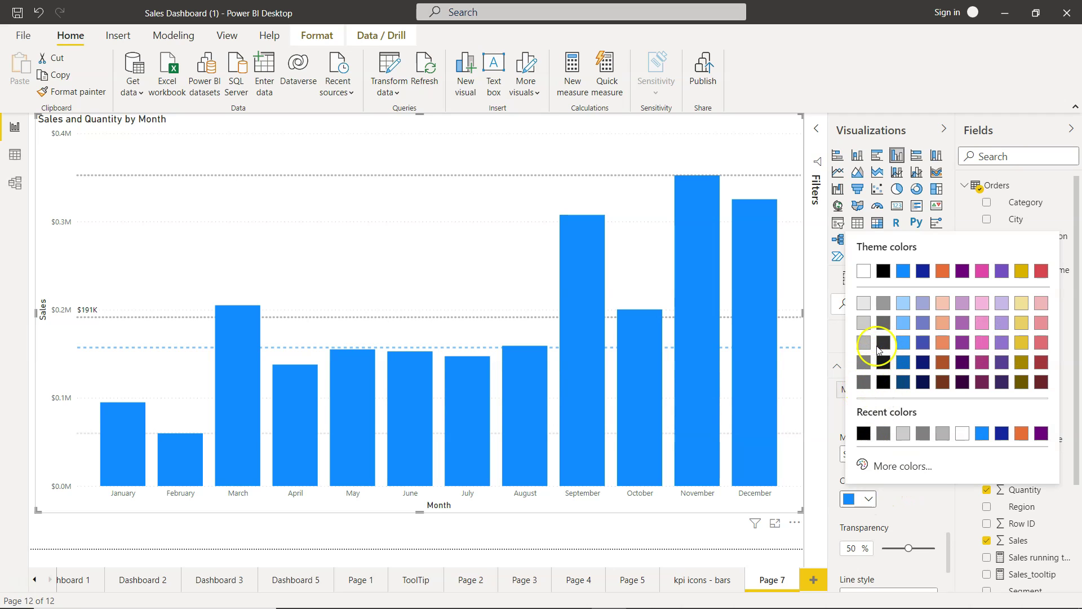
left_click(884, 325)
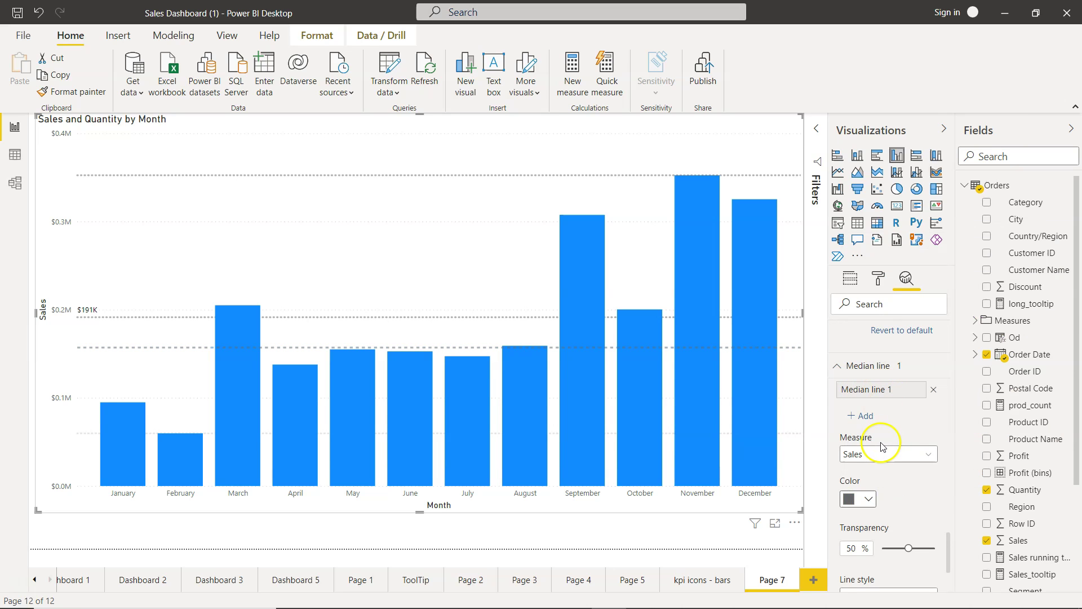
scroll(871, 558, "down", 3)
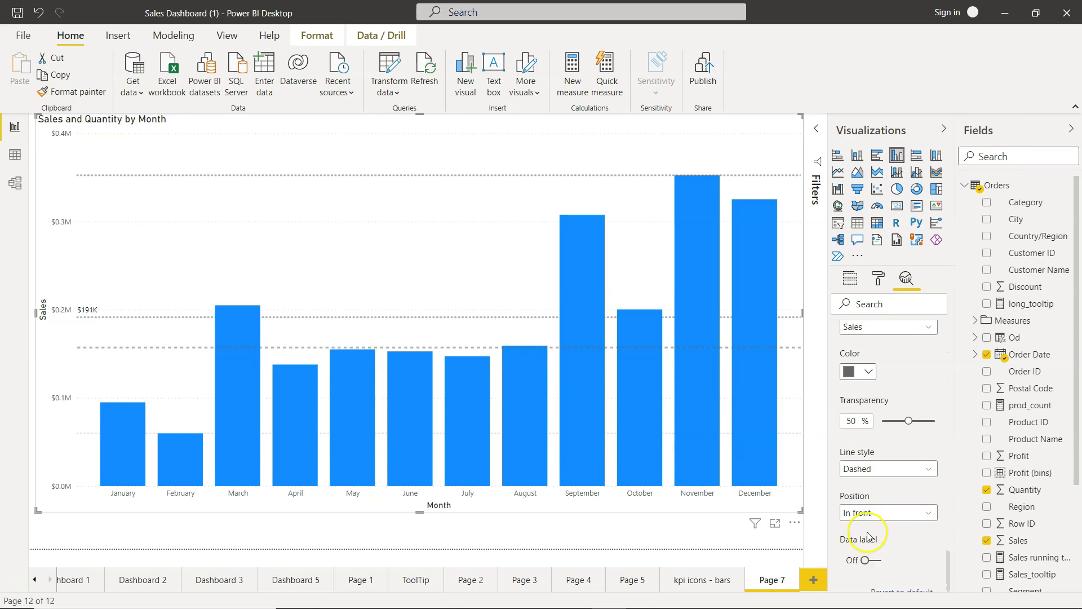
left_click(868, 470)
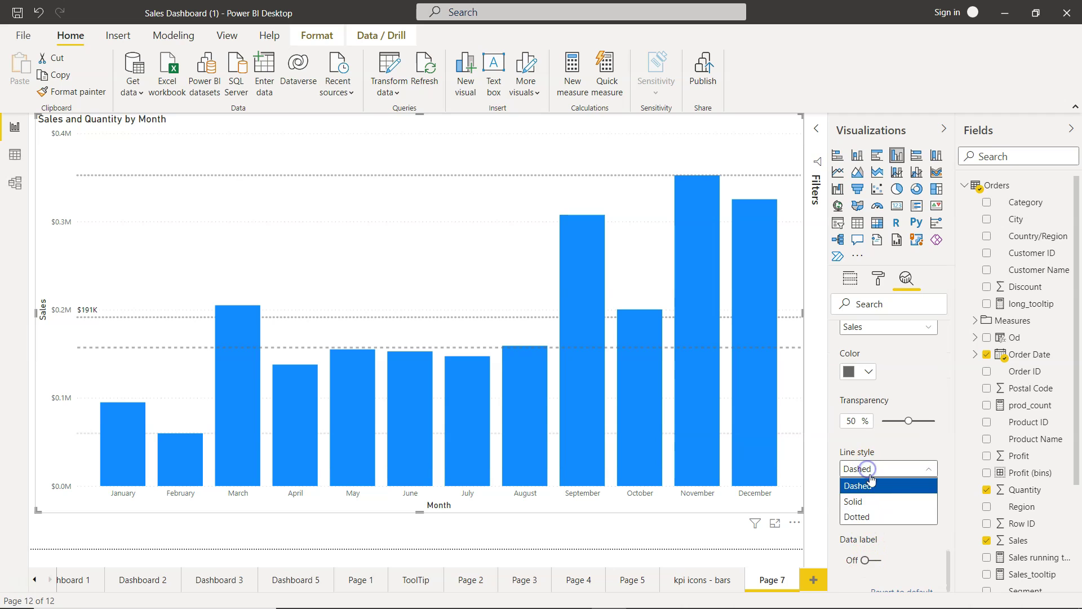
left_click(875, 520)
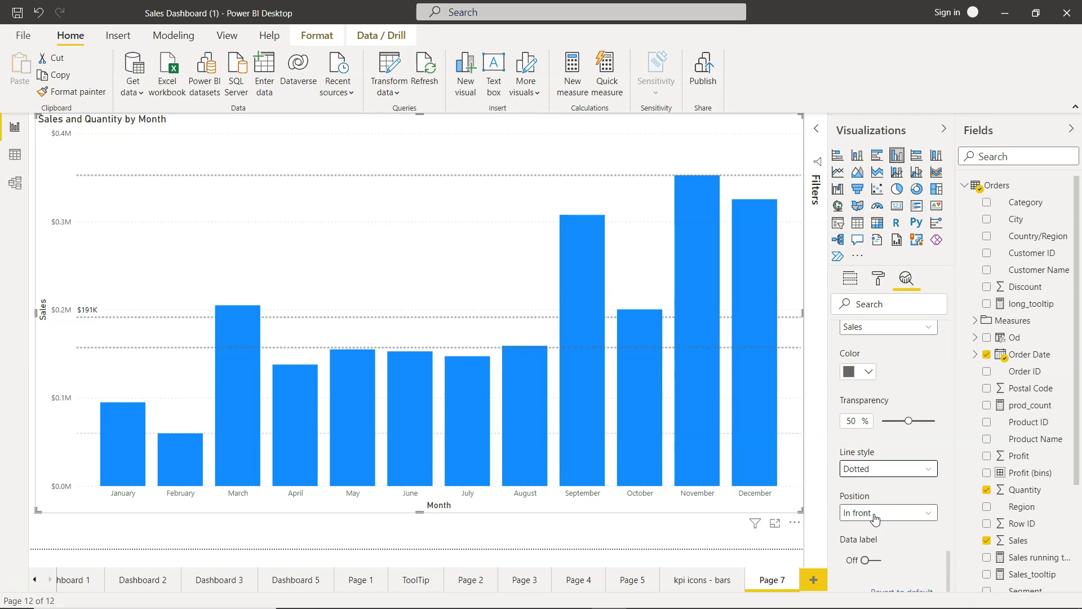
left_click(875, 514)
left_click(875, 530)
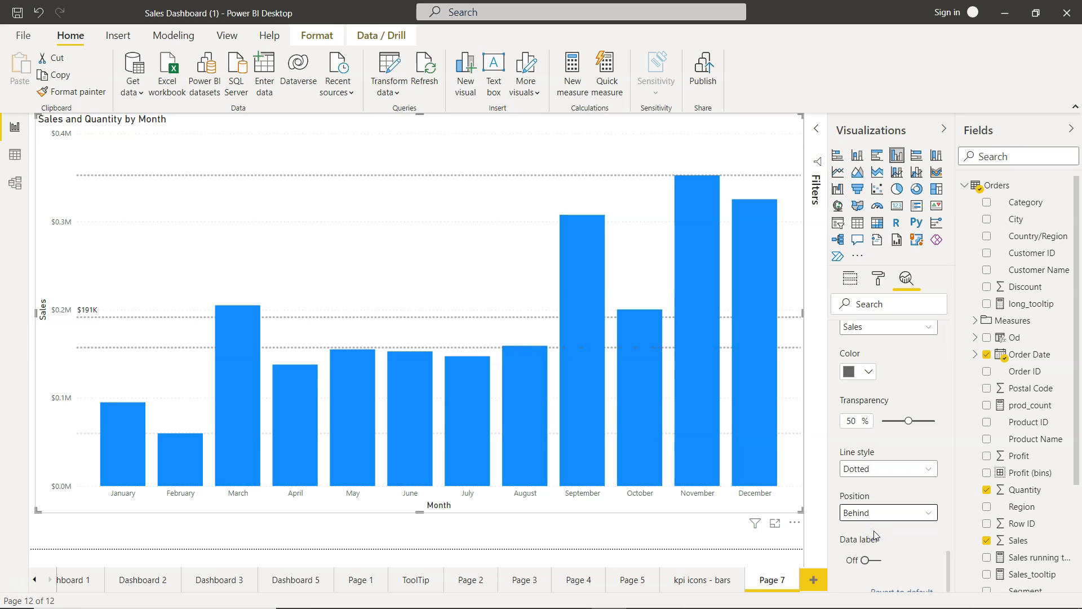
scroll(875, 535, "down", 1)
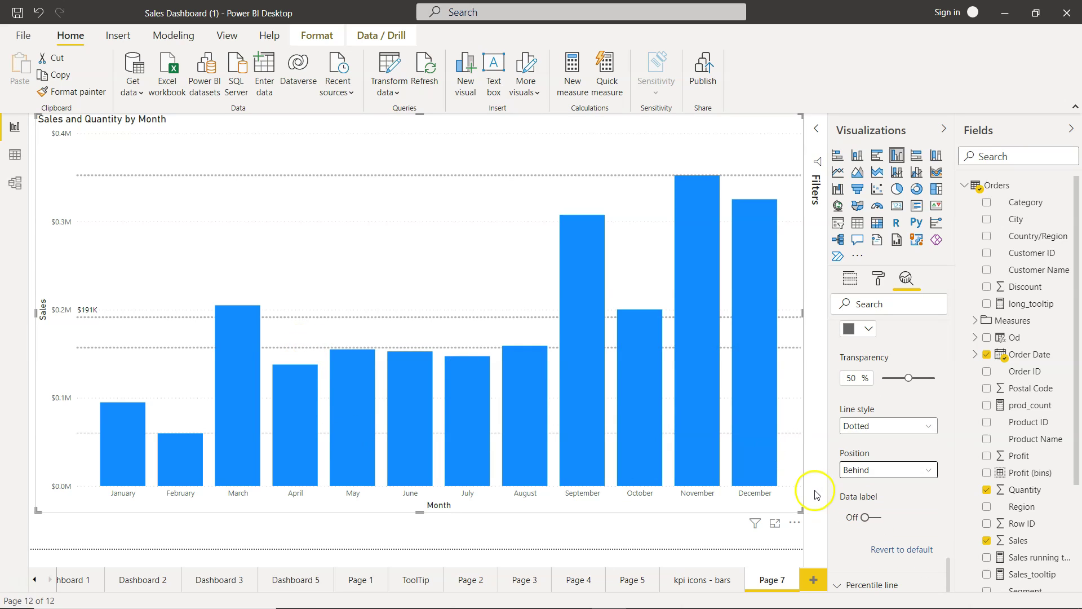
Step: Turn on a black median-line label showing both name and value
left_click(868, 517)
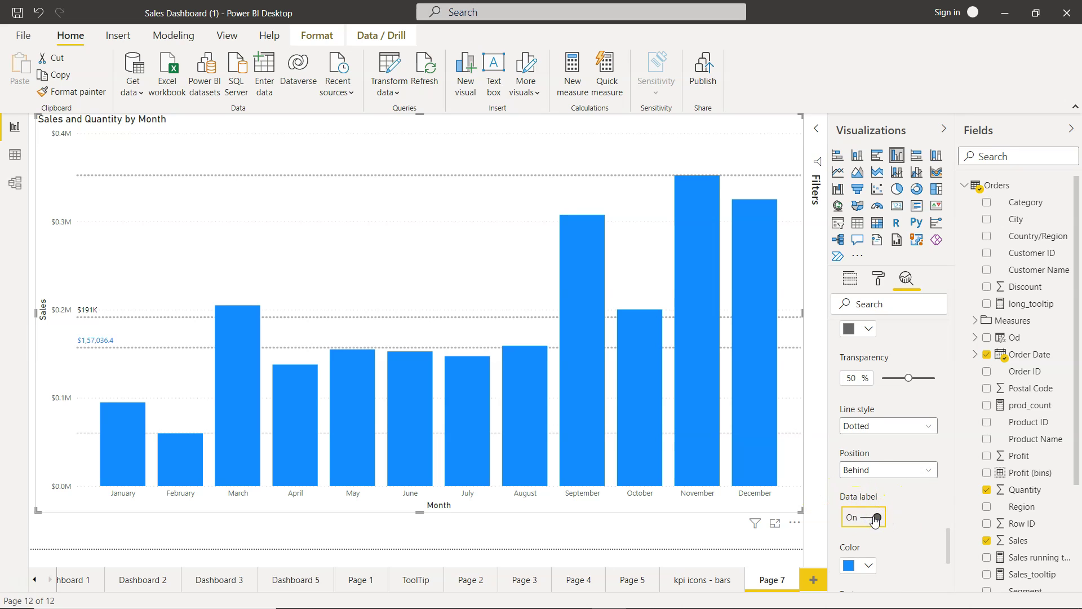
scroll(869, 540, "down", 3)
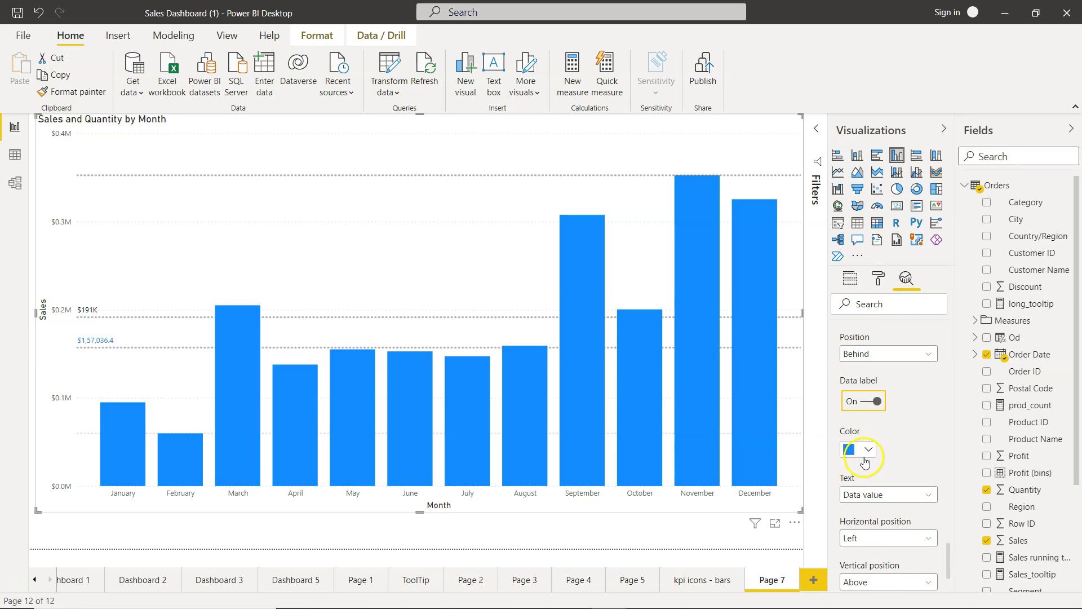
left_click(865, 462)
left_click(884, 224)
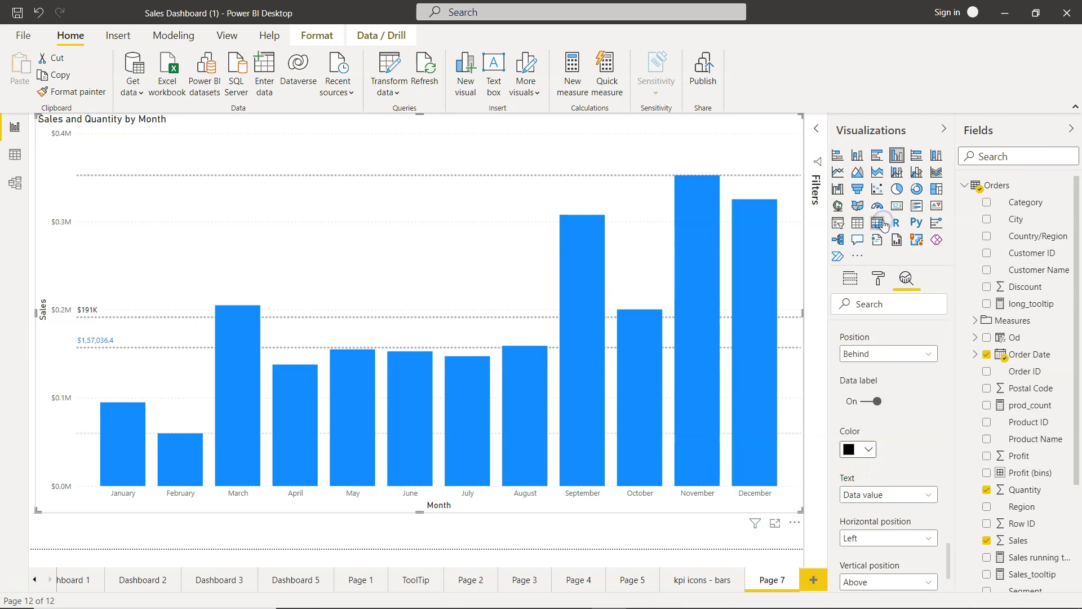
scroll(896, 483, "down", 4)
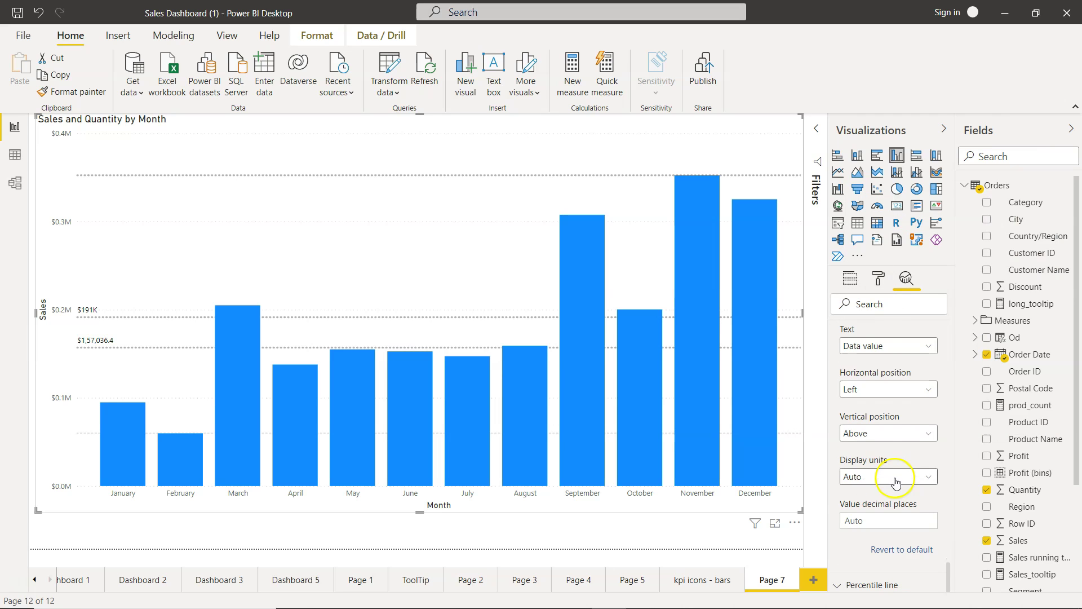
left_click(882, 345)
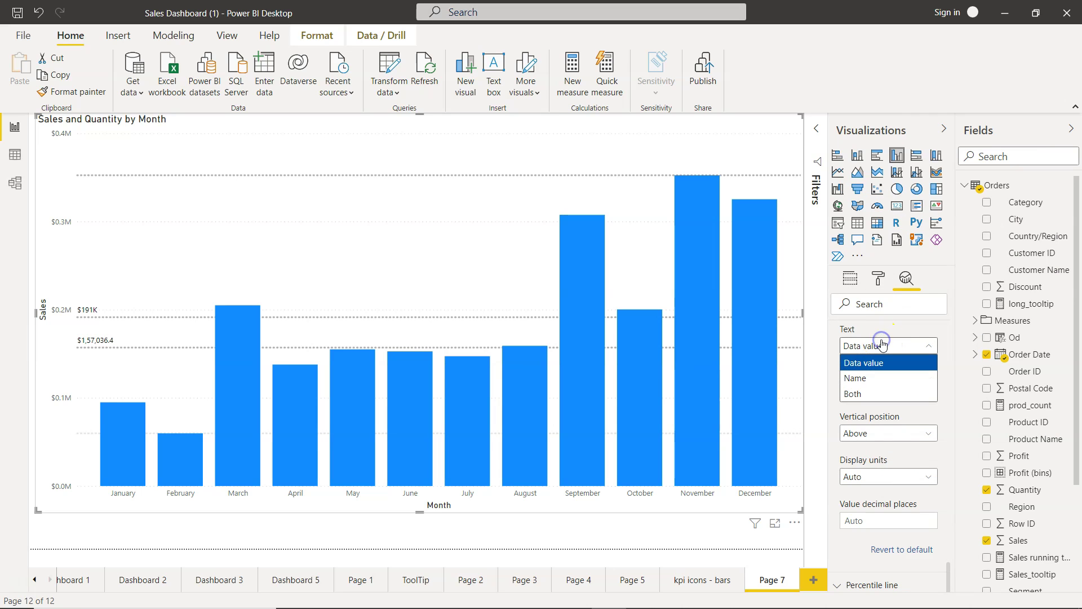
left_click(883, 393)
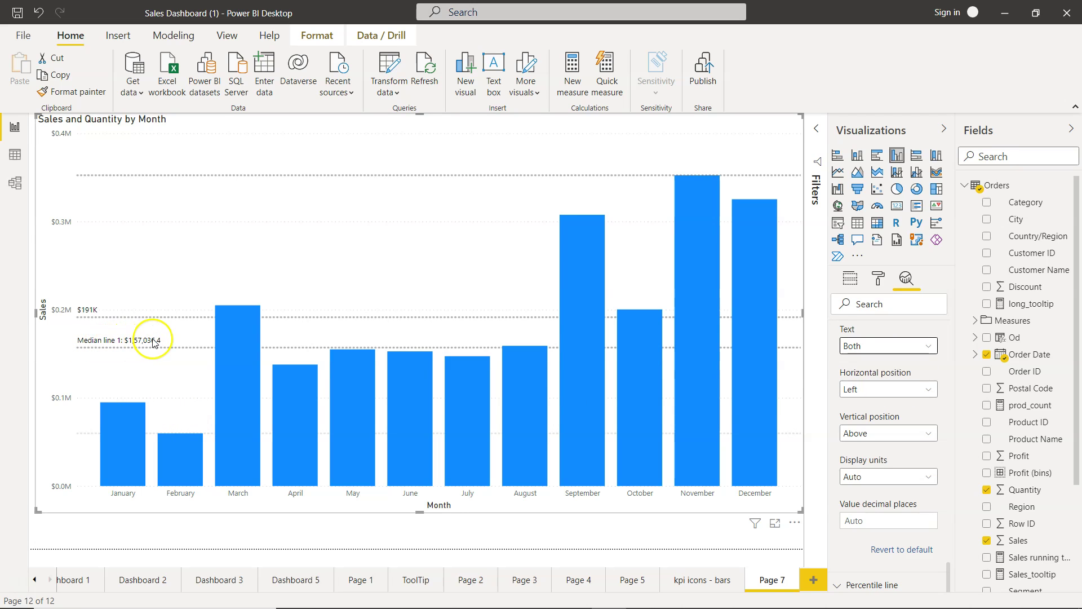
Step: Set the average line's label text to Both, showing 'Average line 1: $191K'
scroll(868, 393, "up", 5)
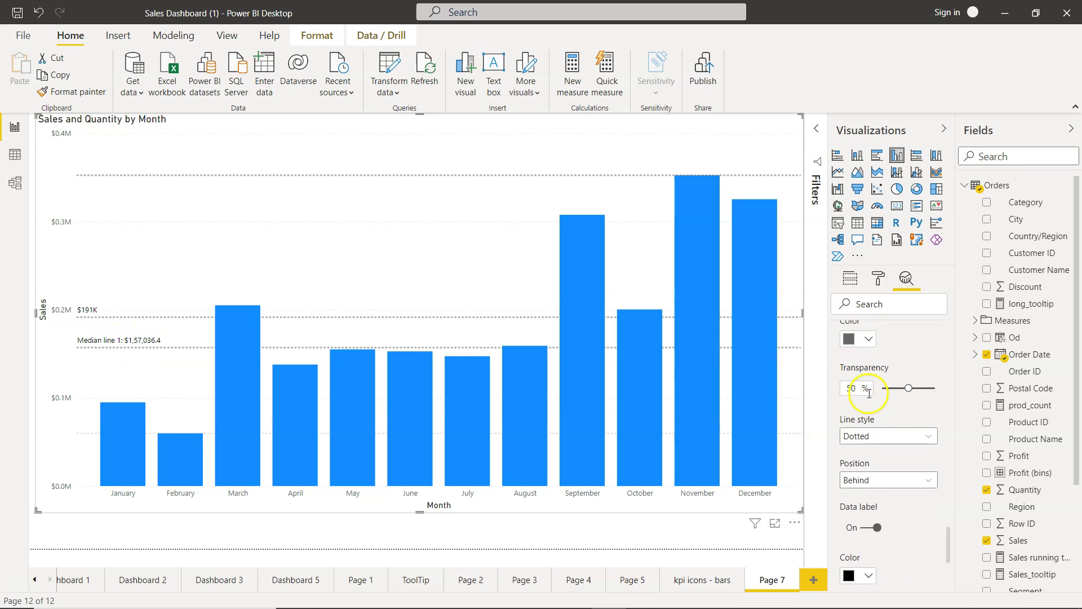
scroll(868, 395, "down", 2)
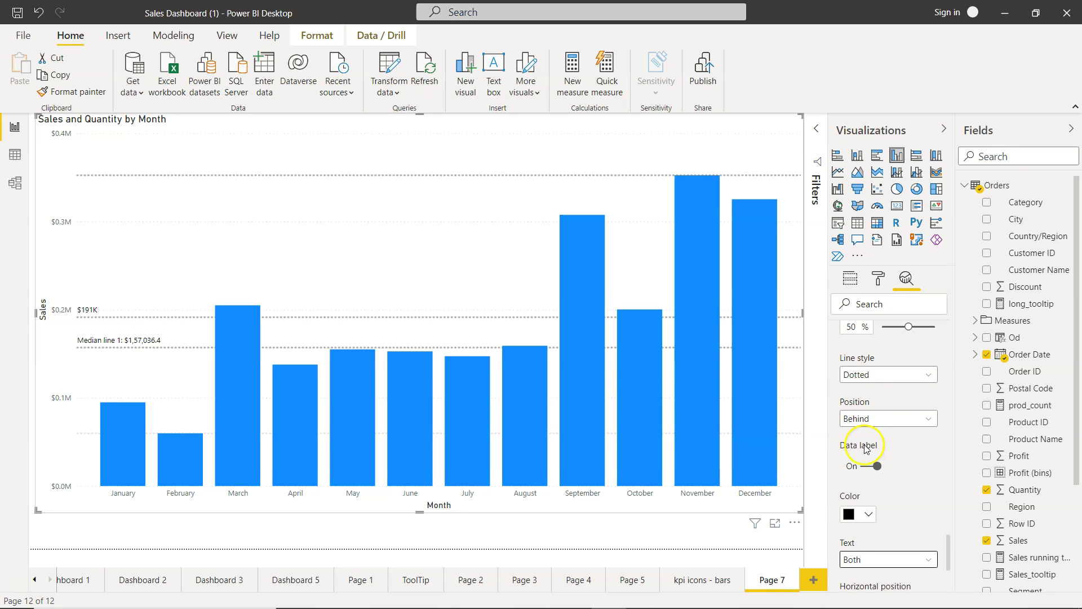
scroll(871, 436, "down", 12)
scroll(867, 442, "up", 6)
scroll(871, 446, "up", 4)
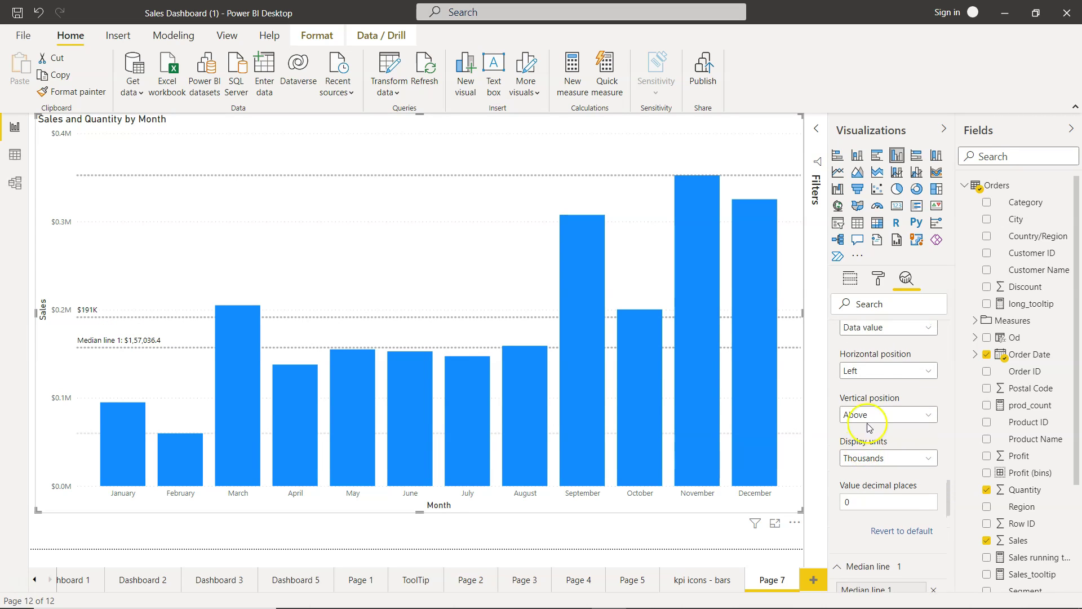
left_click(883, 437)
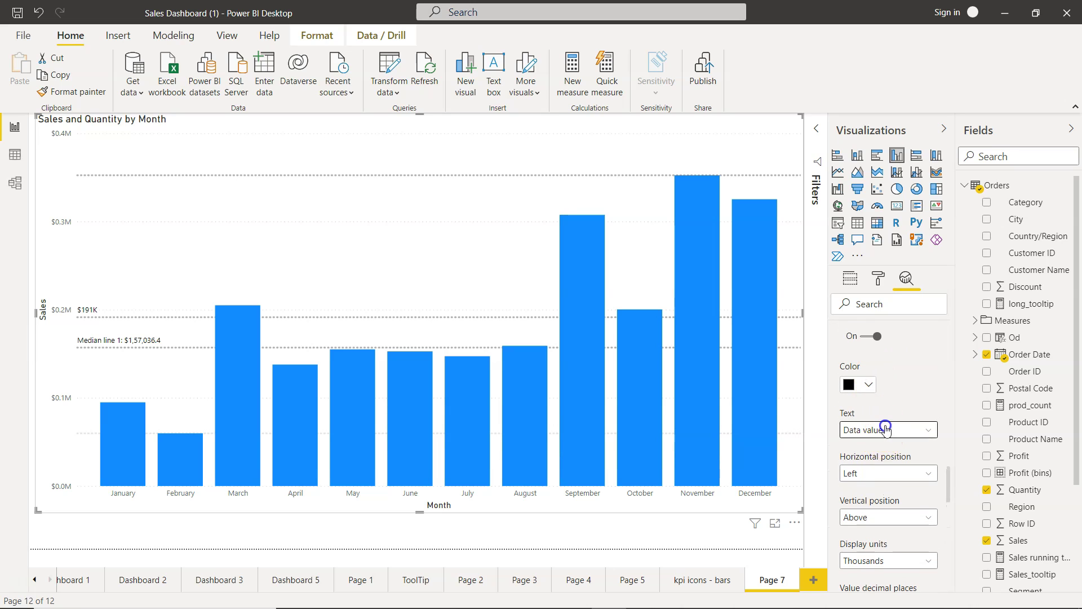
left_click(885, 479)
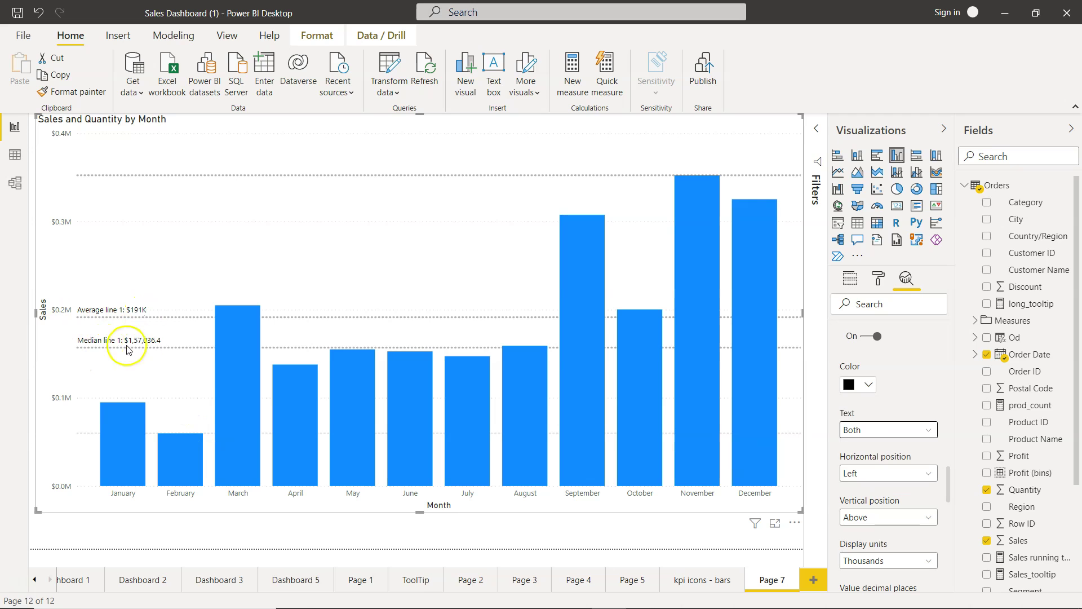
scroll(900, 414, "up", 3)
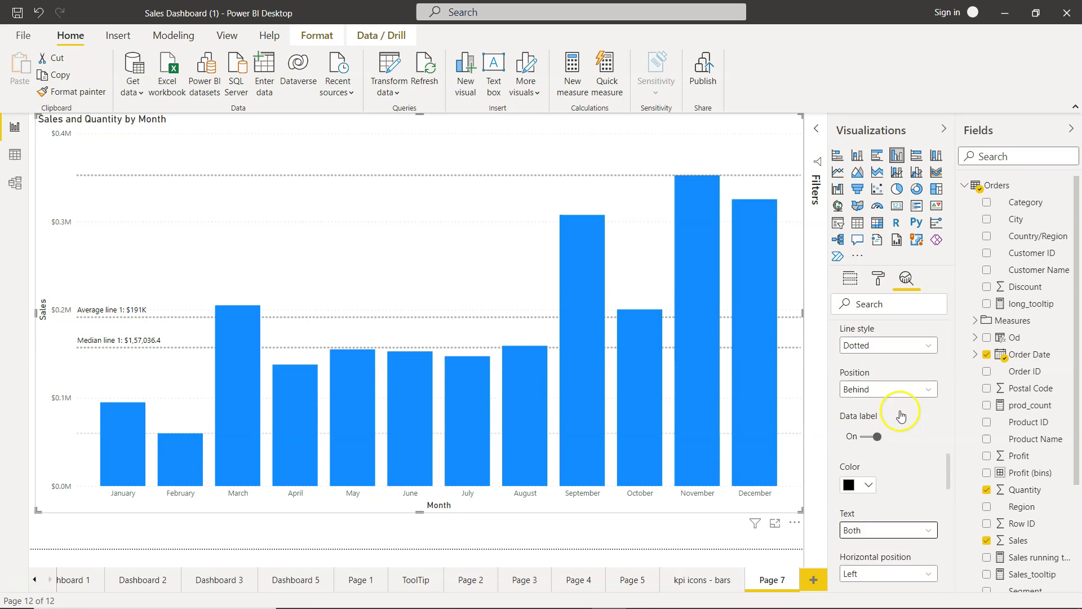
scroll(900, 414, "up", 3)
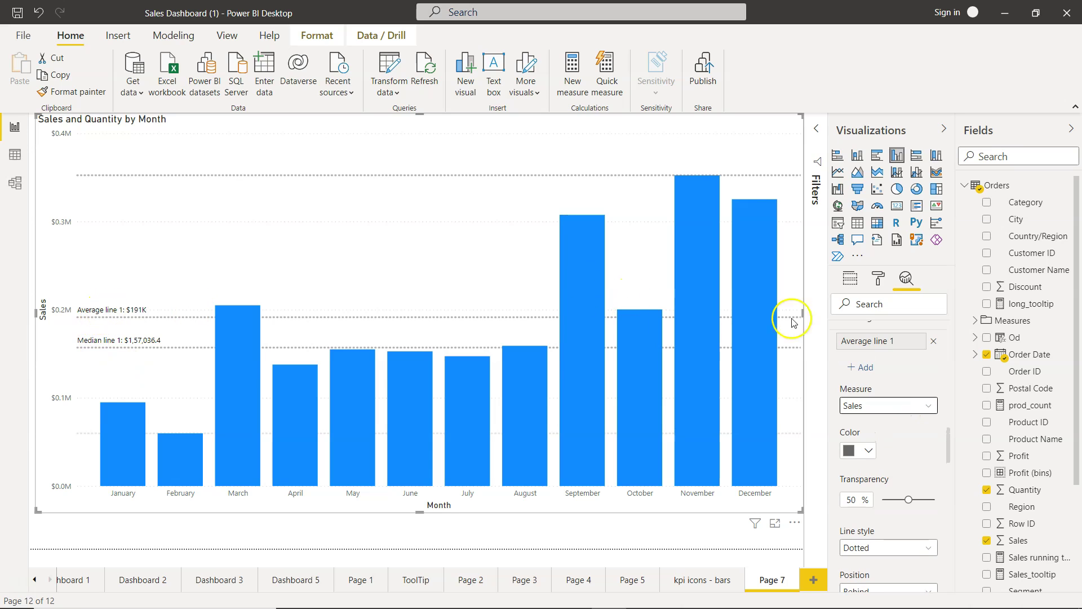
Step: Rename the average line to 'Average' so its label reads Average: $191K
left_click(890, 343)
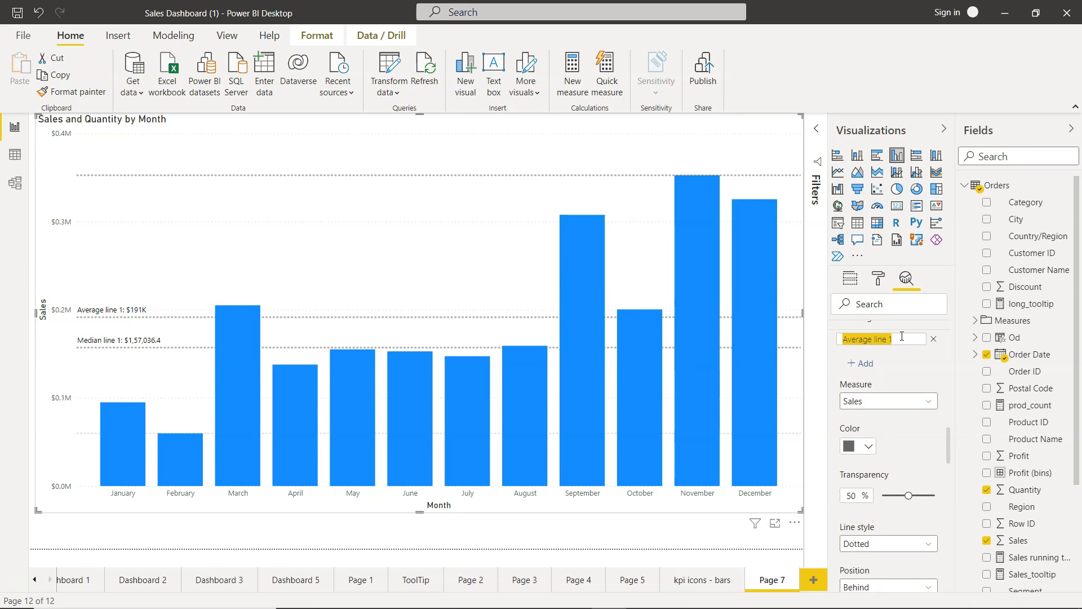
left_click(901, 337)
key("Return")
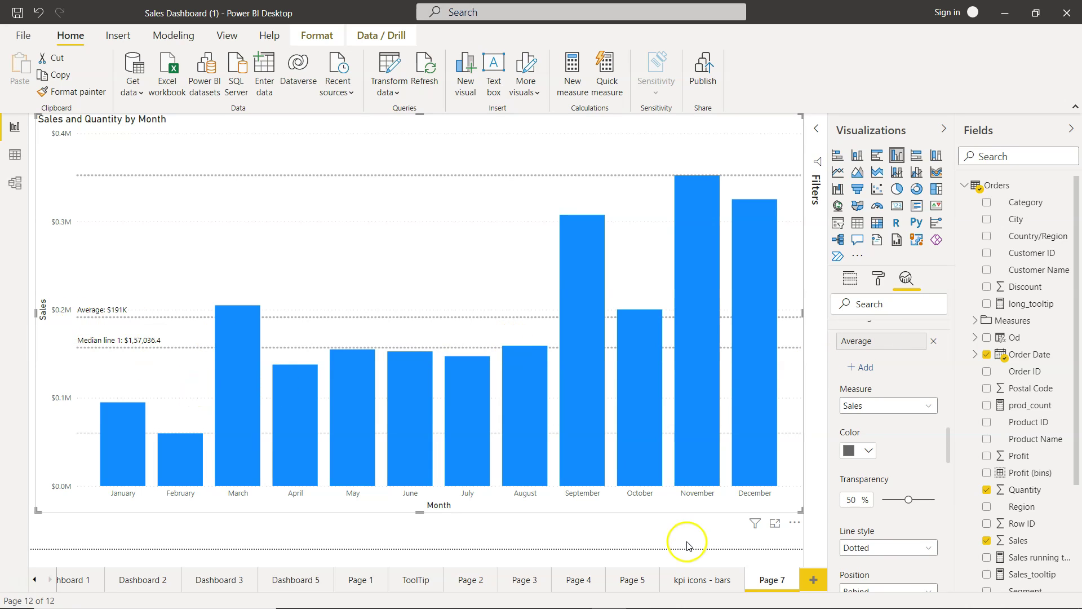
scroll(939, 464, "down", 5)
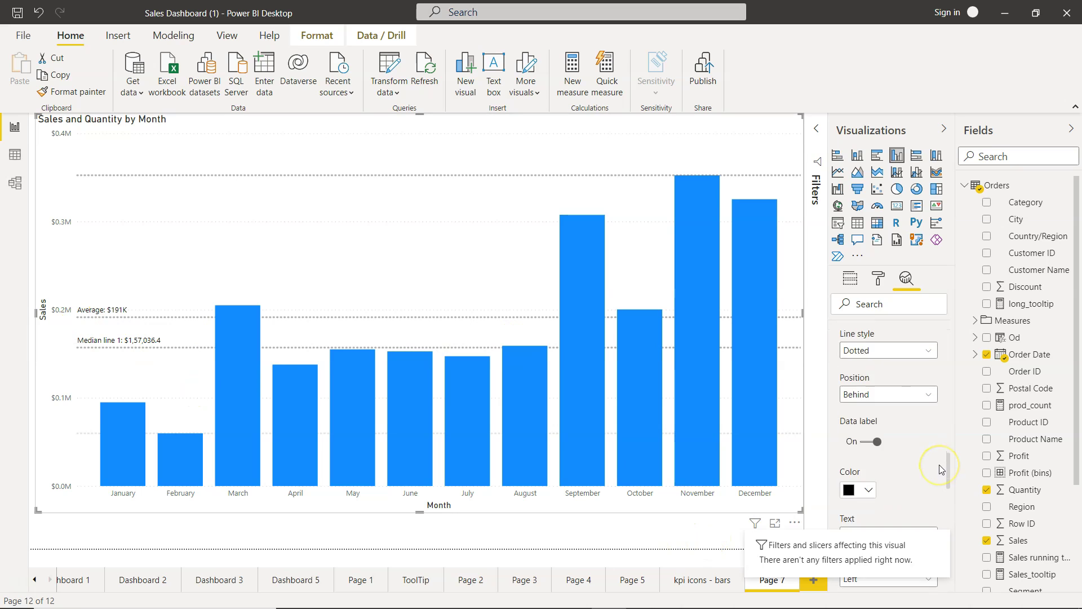
left_click(868, 361)
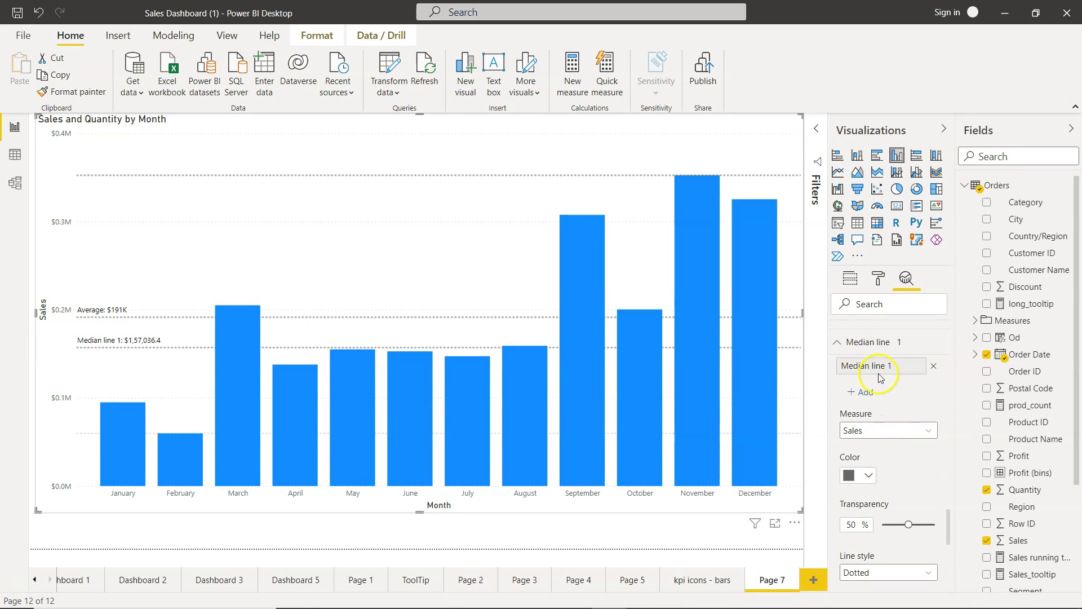
scroll(880, 376, "down", 6)
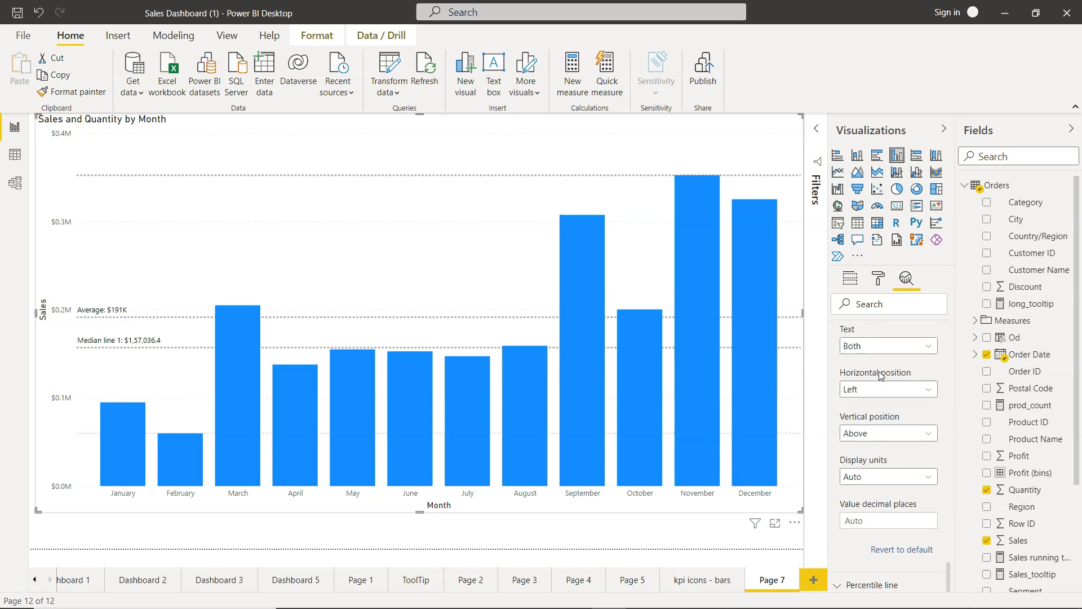
Step: Add a Sales percentile line and name it 30 Percent
left_click(845, 583)
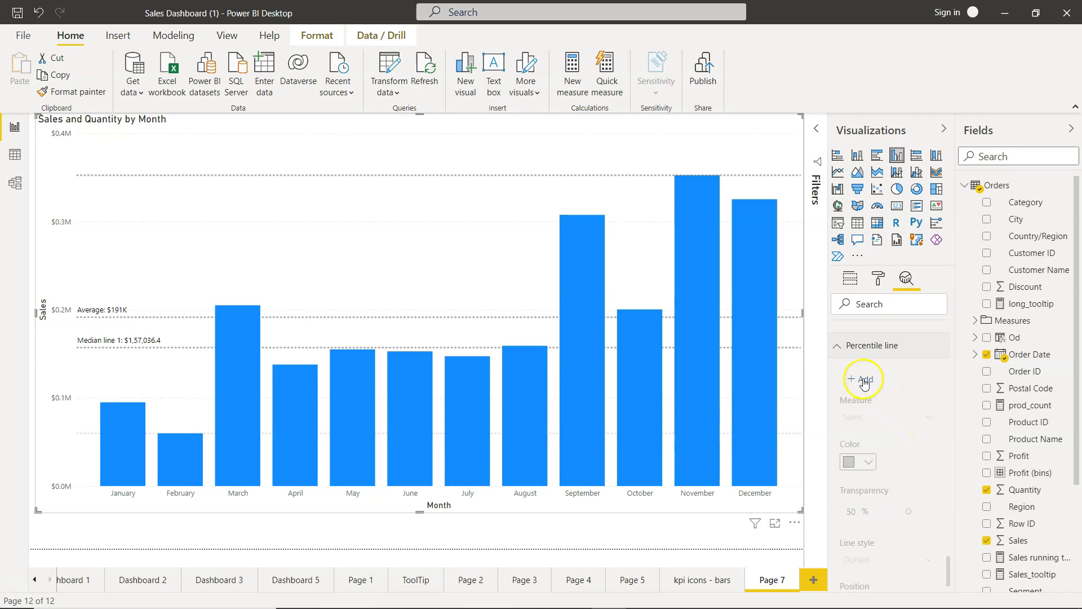
left_click(860, 379)
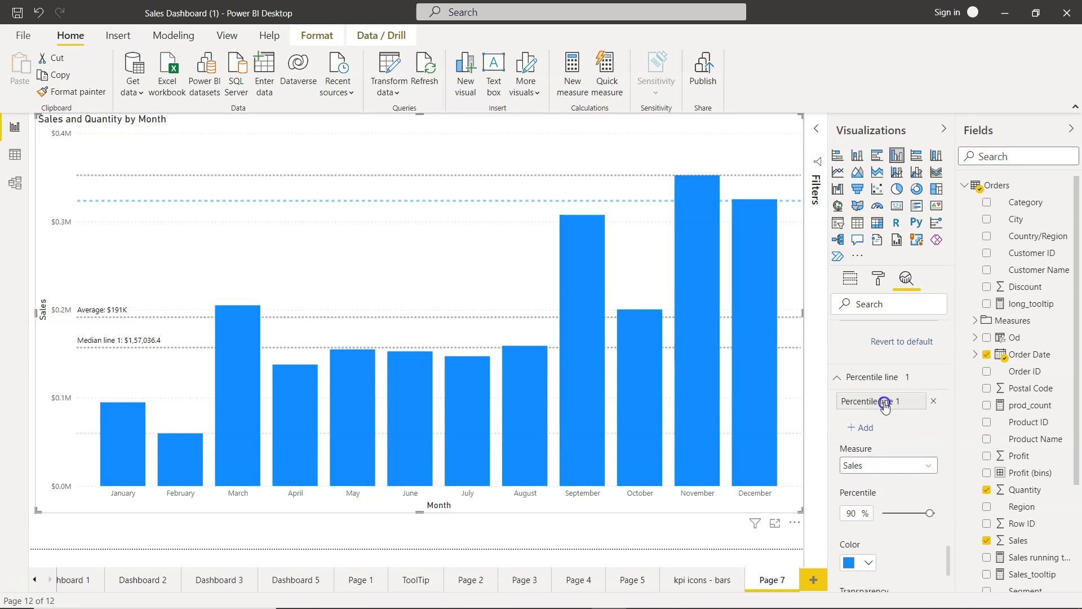
double_click(879, 400)
type("30")
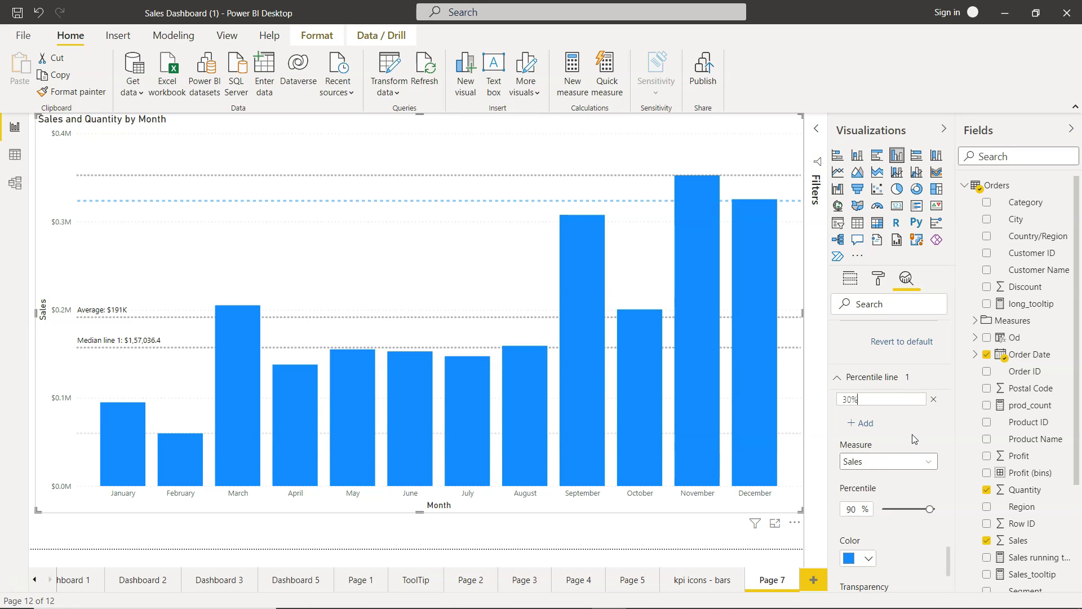
left_click(925, 439)
type("Percent")
key("Return")
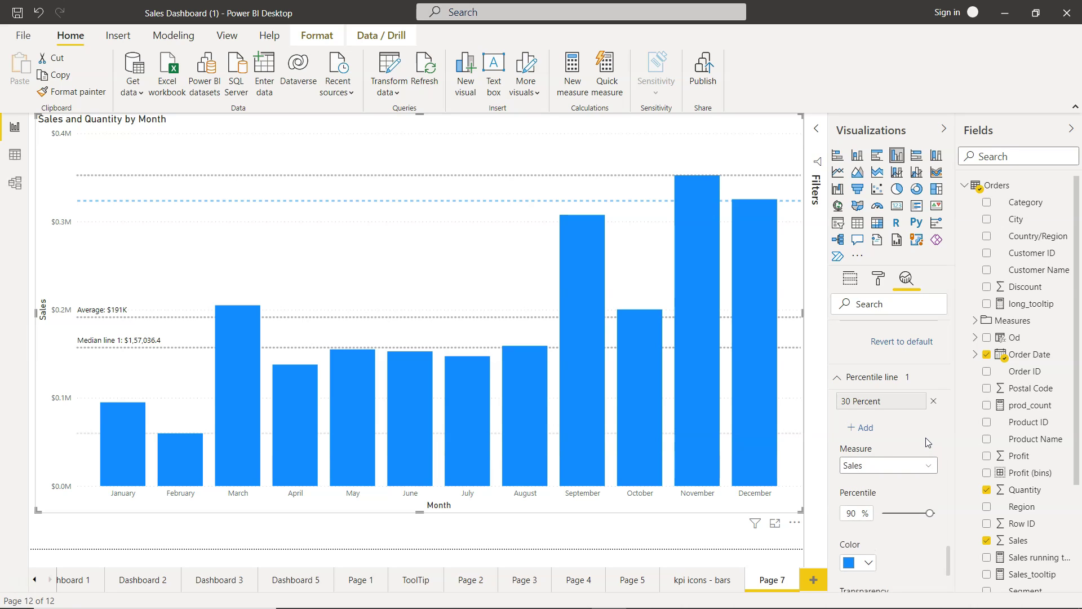
Step: Set the 30 Percent line to 75% and add Percentile line 2
left_click(873, 466)
left_click(852, 512)
left_click(857, 515)
key("Up")
left_click_drag(897, 513, 922, 513)
scroll(924, 517, "down", 1)
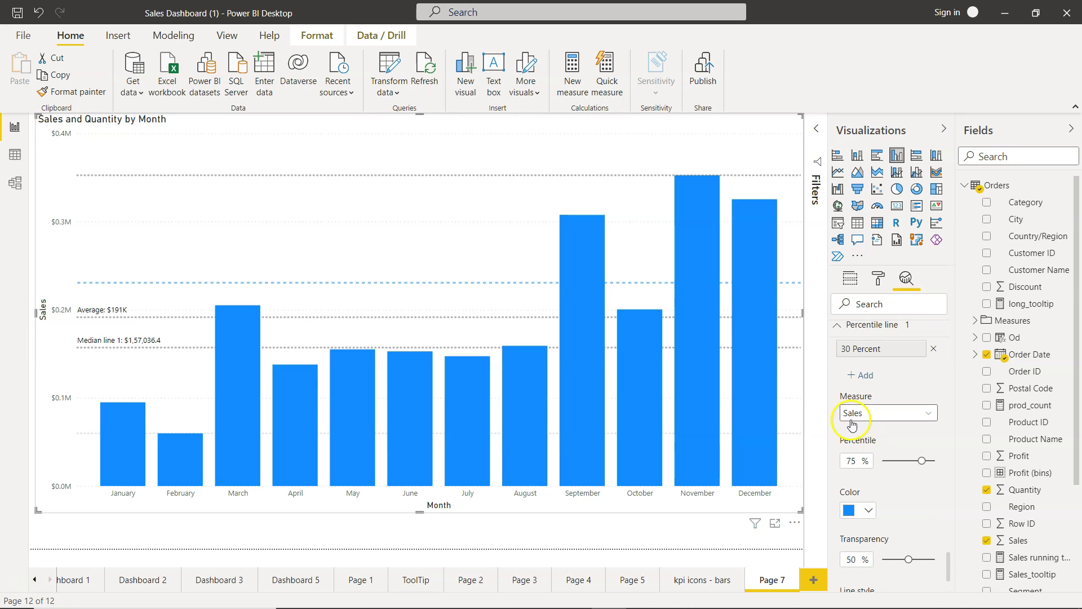
left_click(859, 350)
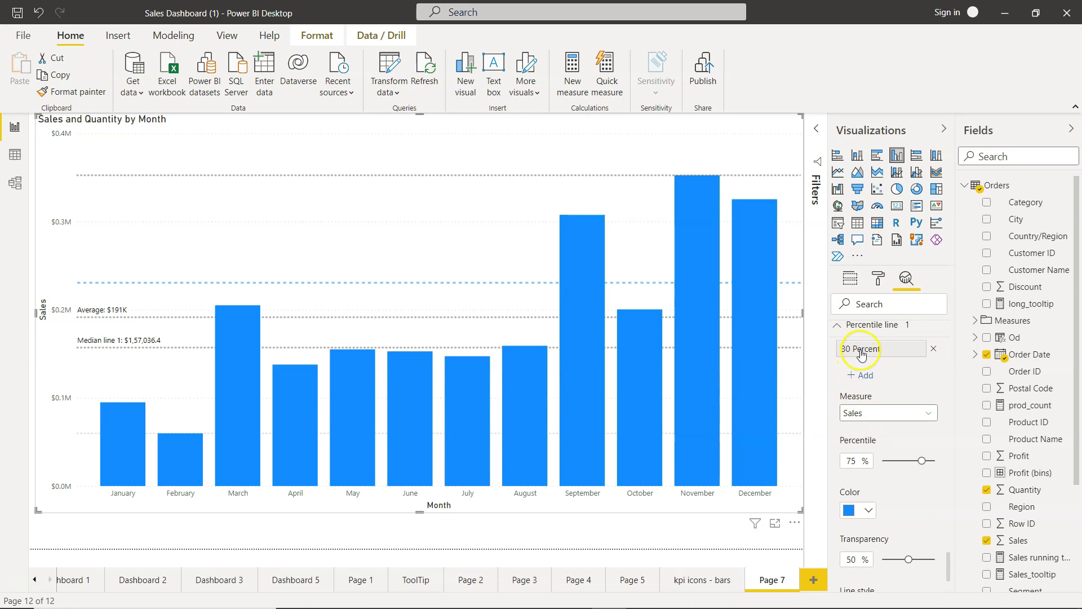
left_click(860, 375)
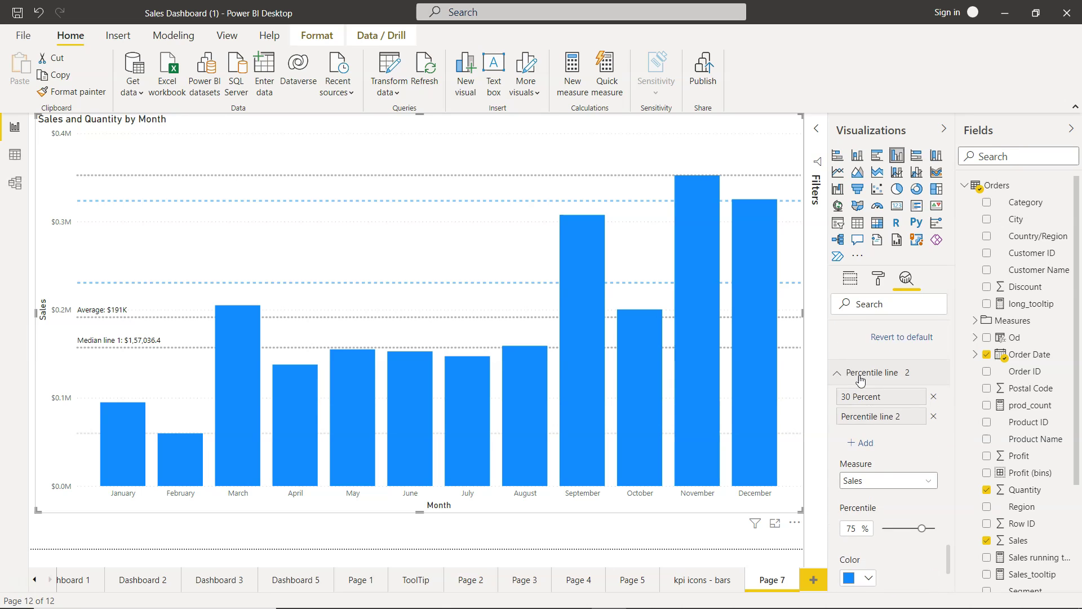
Step: Rename Percentile line 2 to 70 Percent and set its percentile to 69%
left_click(865, 401)
double_click(865, 401)
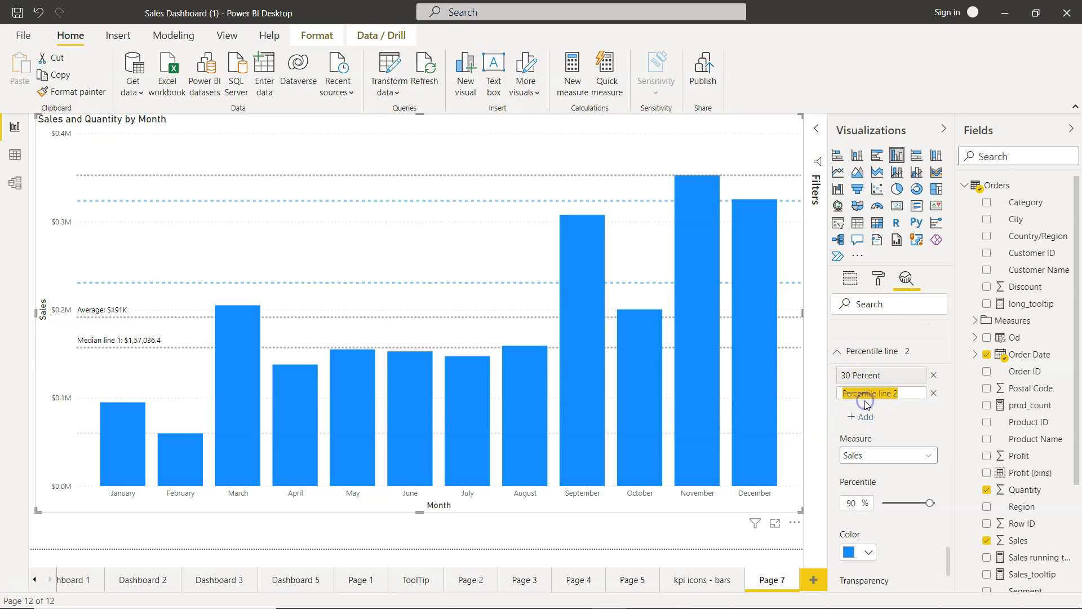
type("70 Percent")
key("Return")
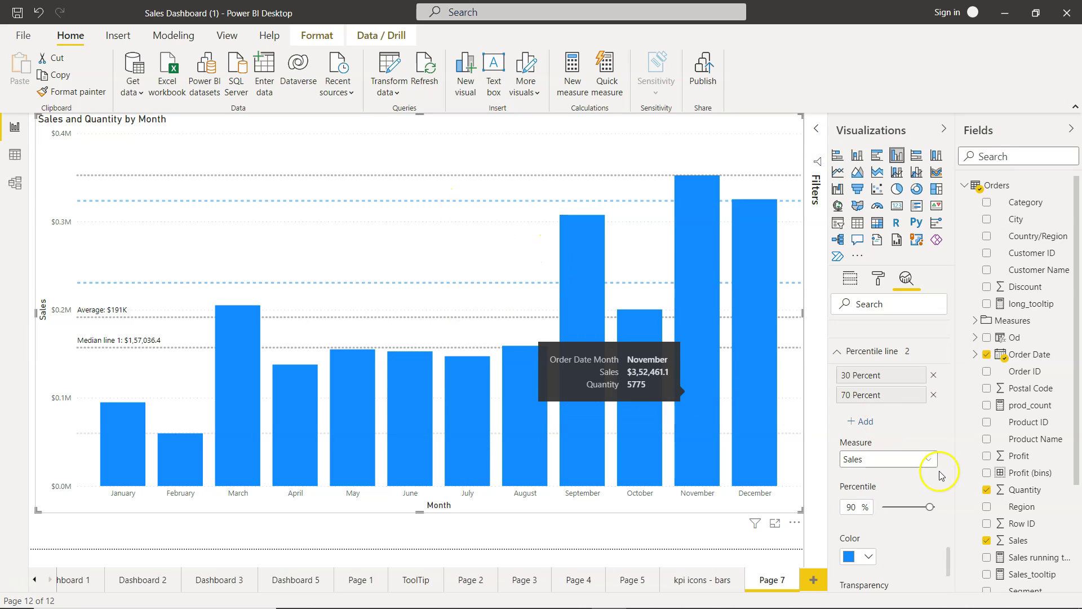
mouse_move(927, 506)
left_mouse_down()
mouse_move(894, 507)
mouse_move(930, 507)
mouse_move(919, 506)
left_mouse_up()
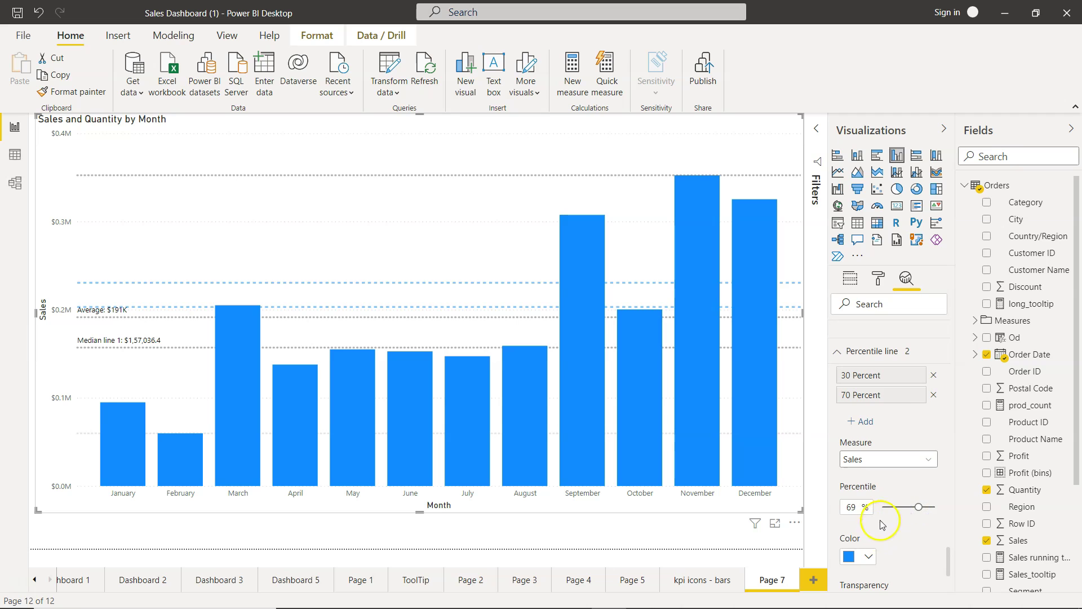
Step: Set the Order Date axis to Show all levels, displaying Sales by Year for 2017–2020
scroll(938, 477, "down", 3)
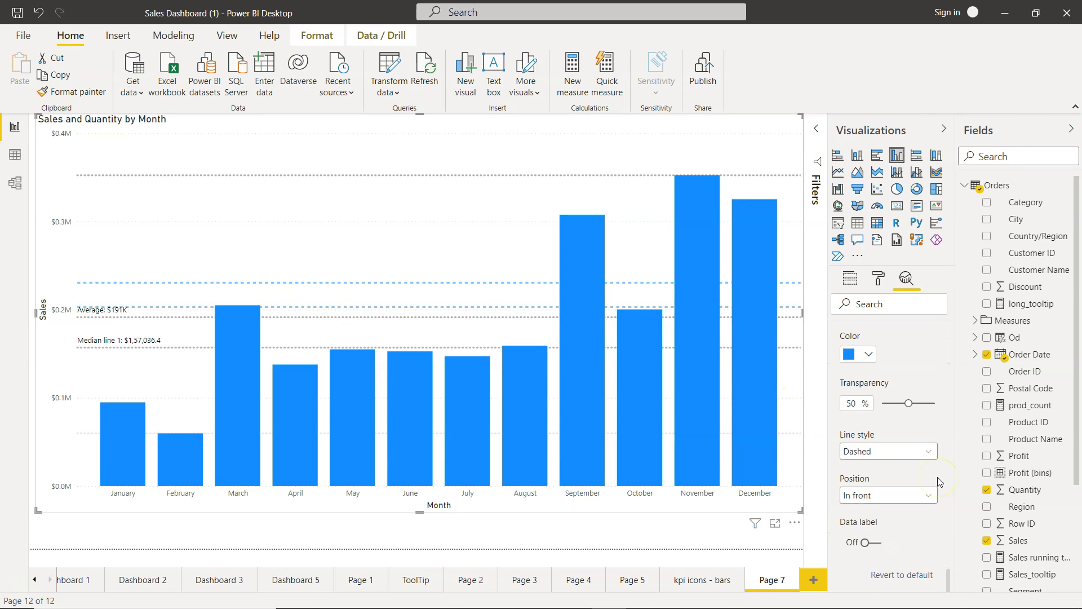
scroll(938, 478, "down", 10)
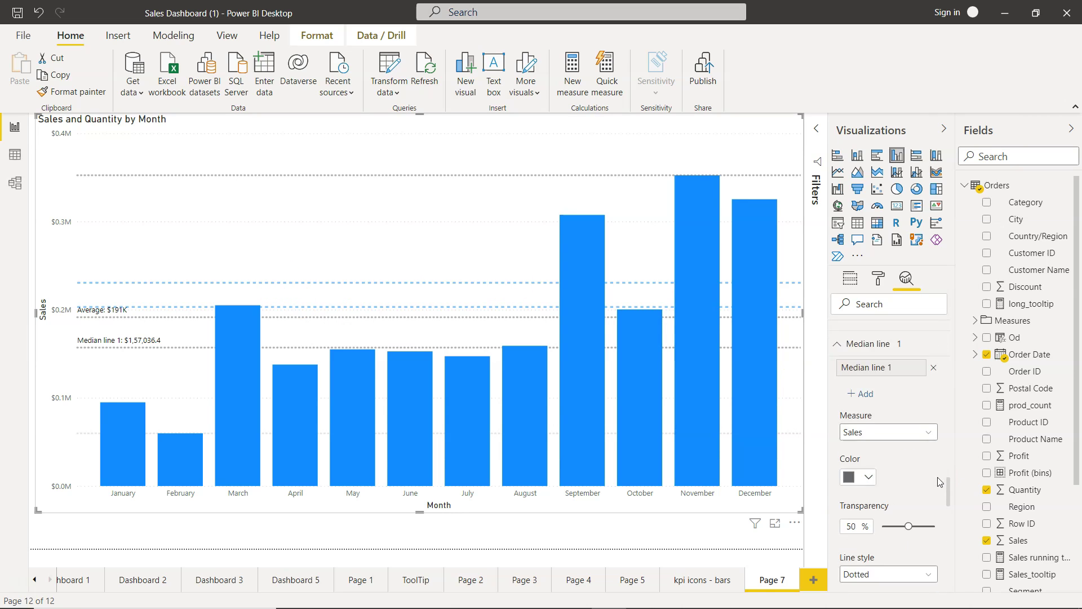
scroll(939, 482, "up", 5)
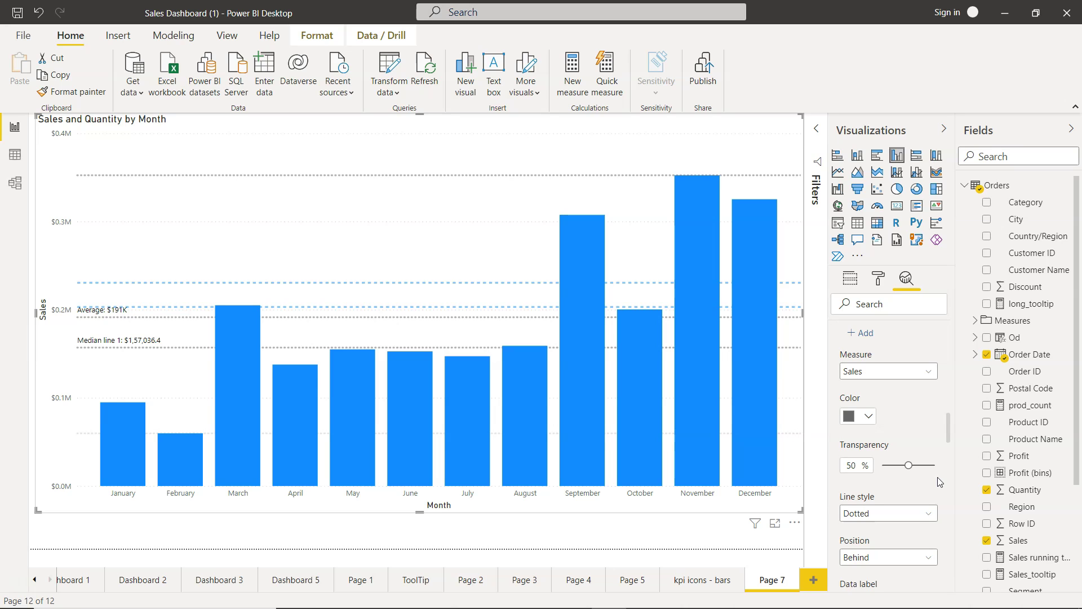
scroll(939, 481, "up", 3)
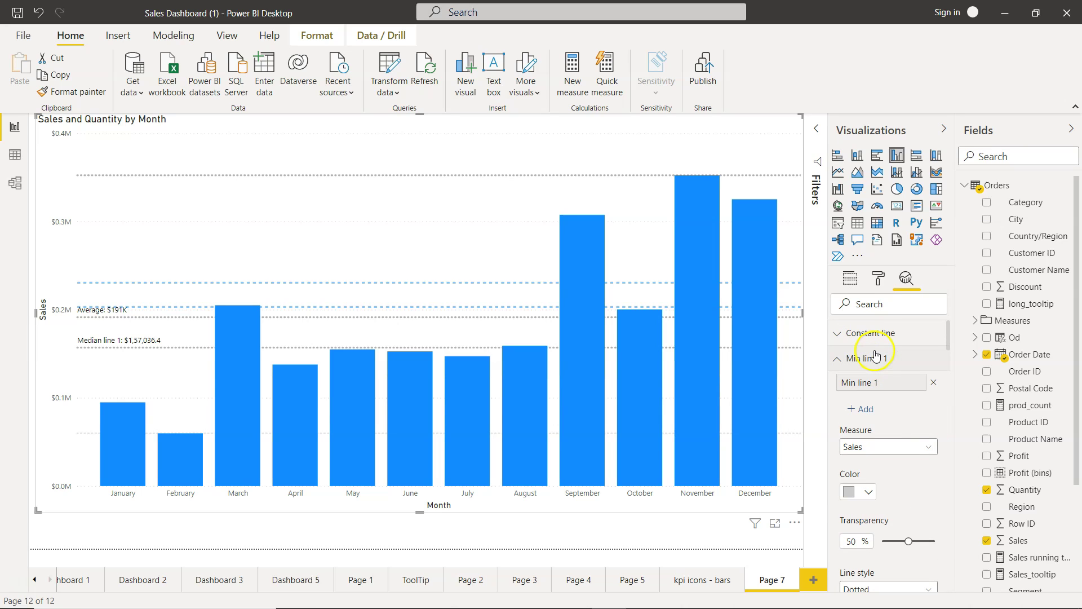
left_click(849, 278)
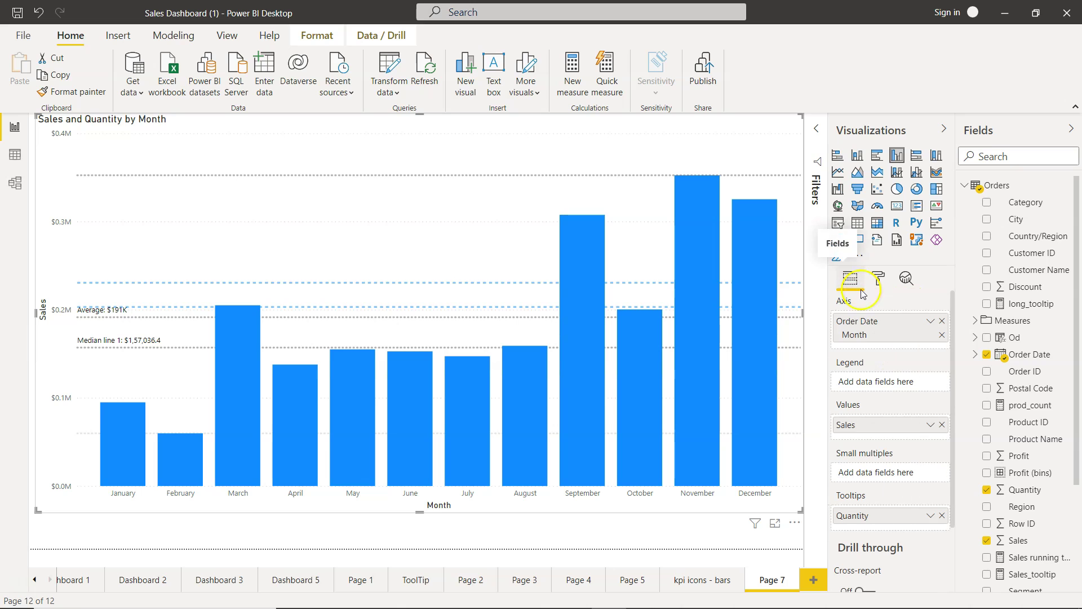
left_click(931, 321)
mouse_move(958, 353)
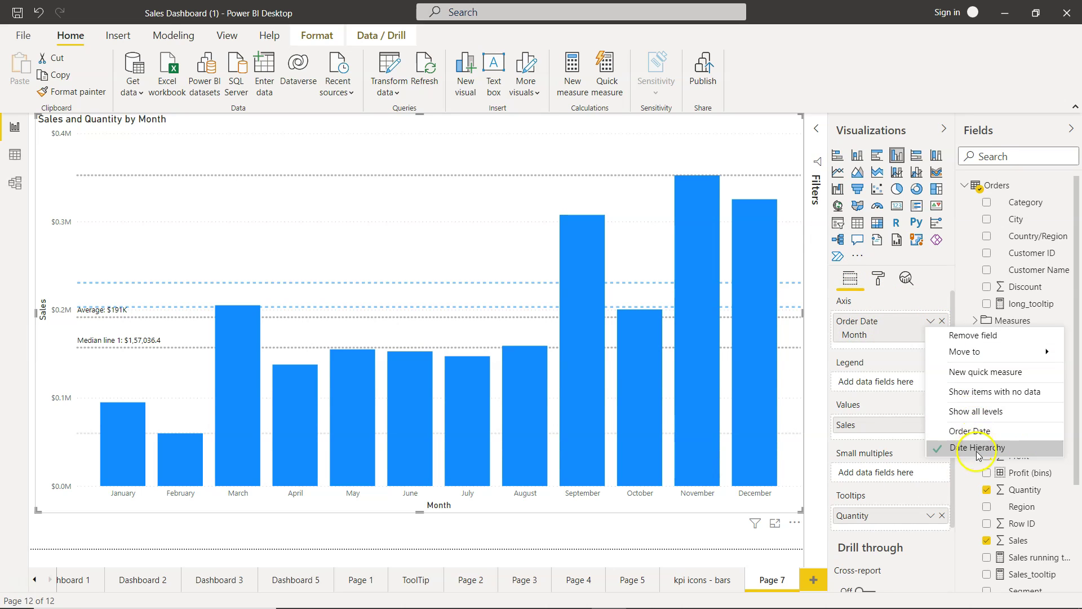
left_click(980, 411)
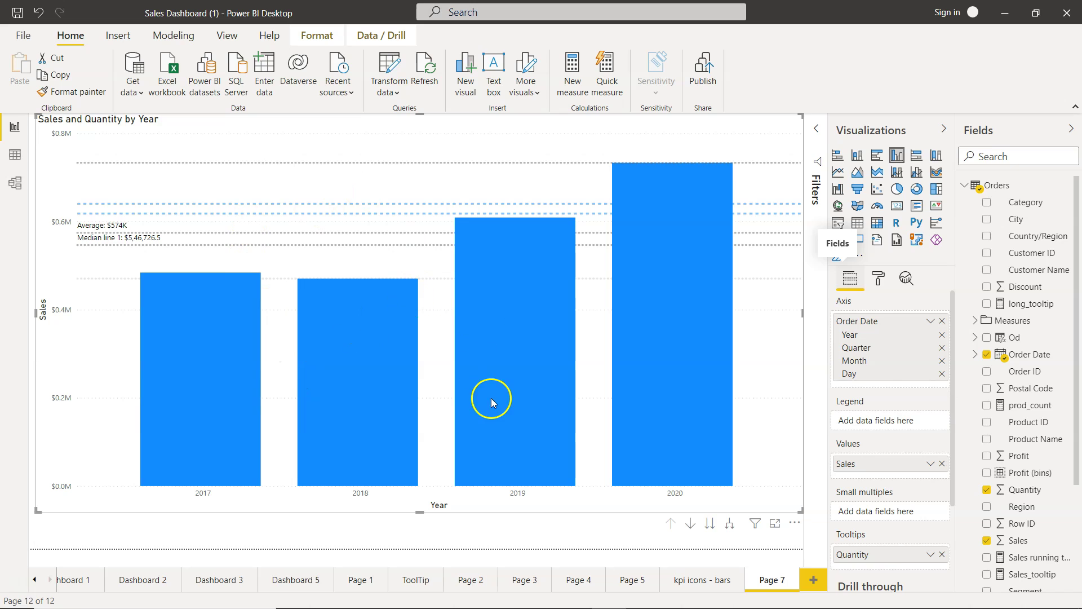
mouse_move(491, 399)
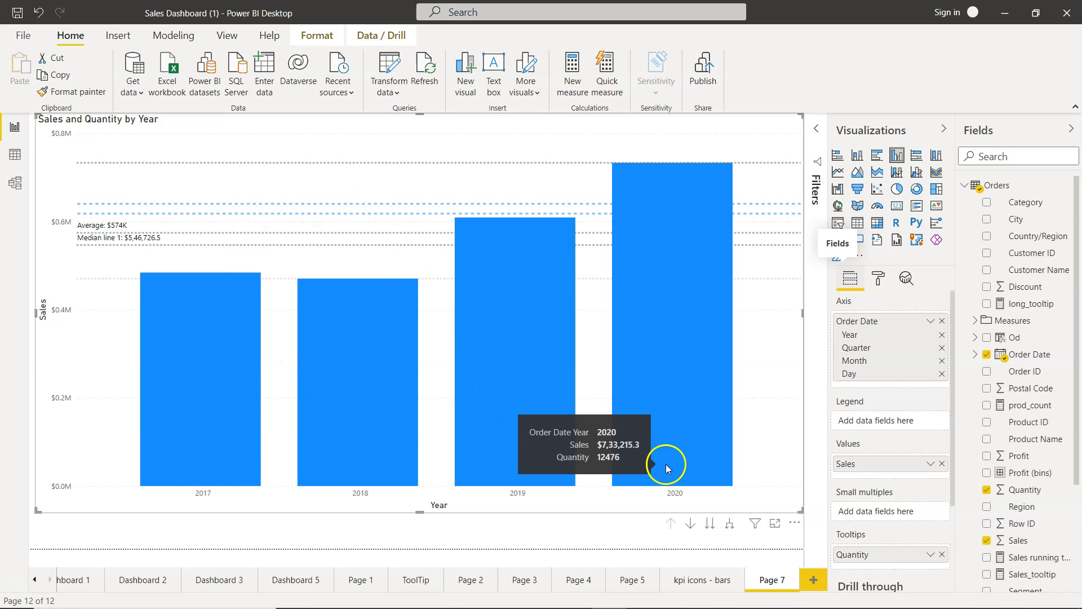
left_click(690, 528)
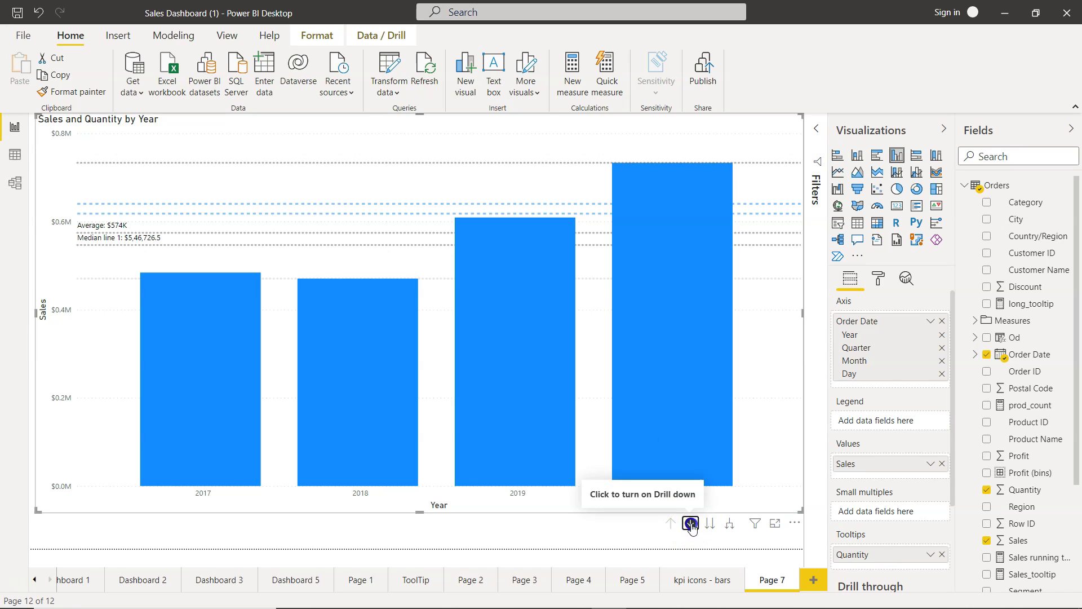
left_click(710, 524)
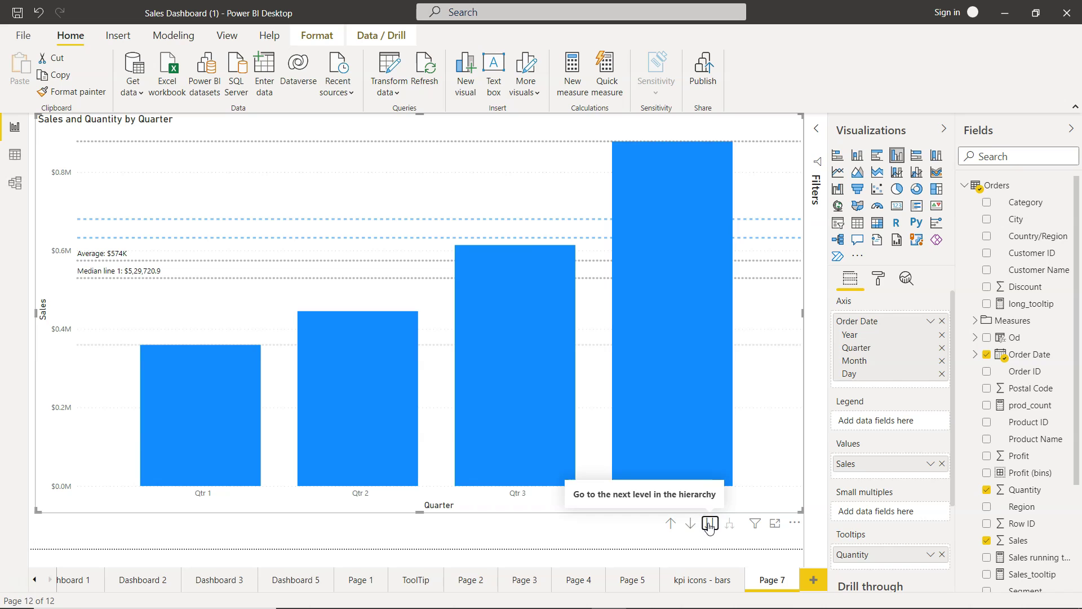
left_click(709, 524)
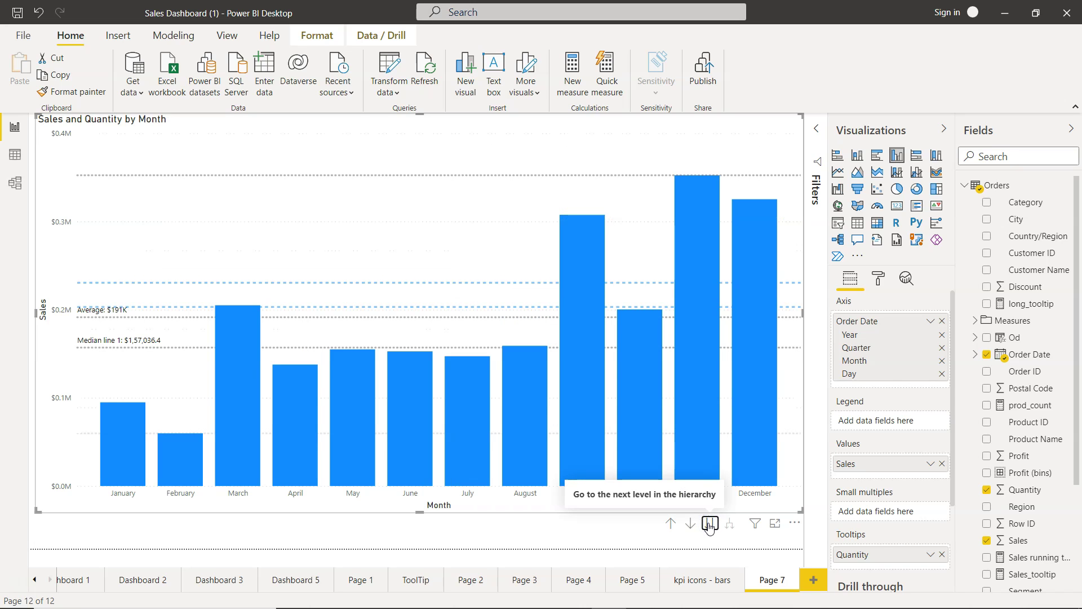
left_click(709, 524)
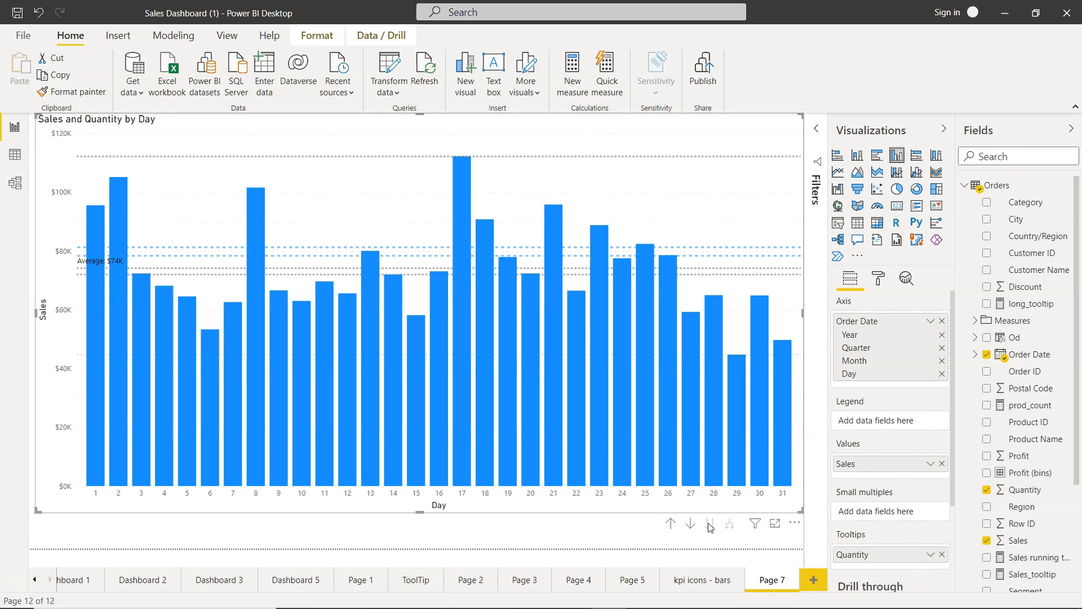
left_click(670, 524)
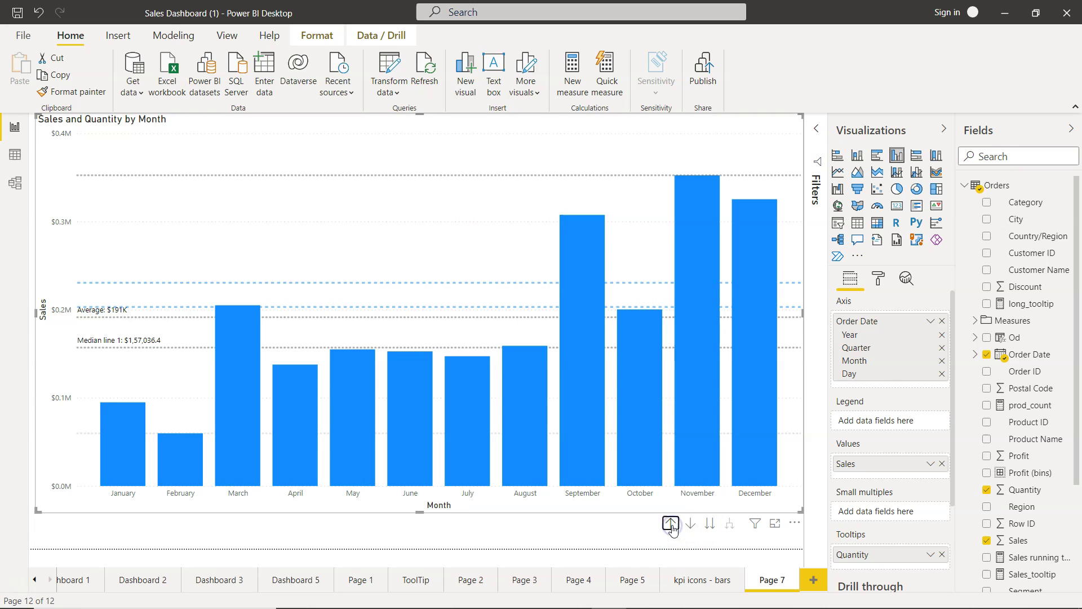
left_click(671, 524)
left_click(672, 525)
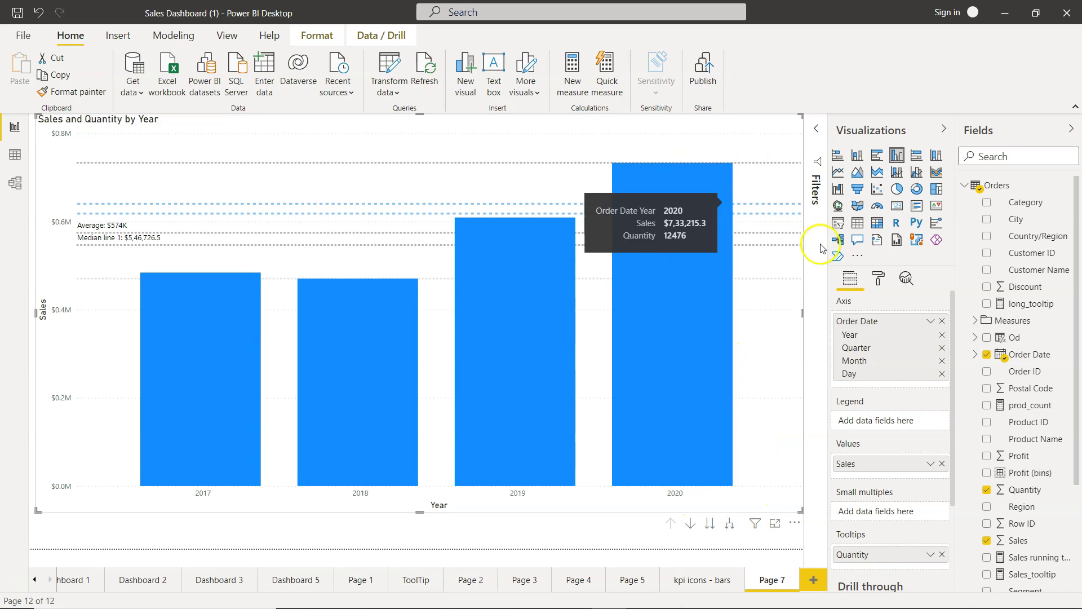
Step: Return to the chart's Analytics settings, with the Min line 1 section showing
left_click(906, 278)
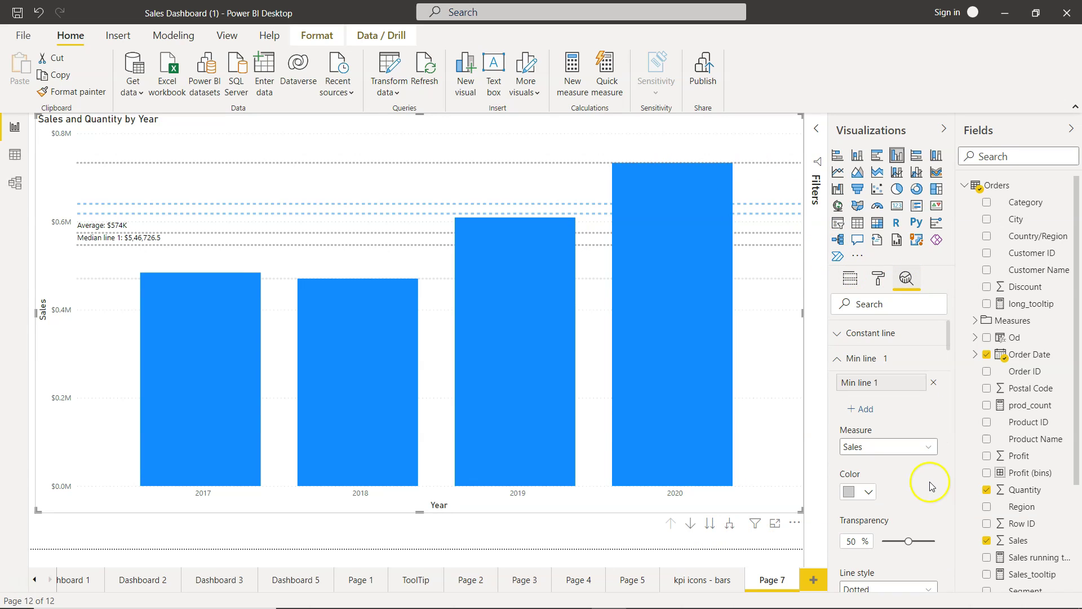